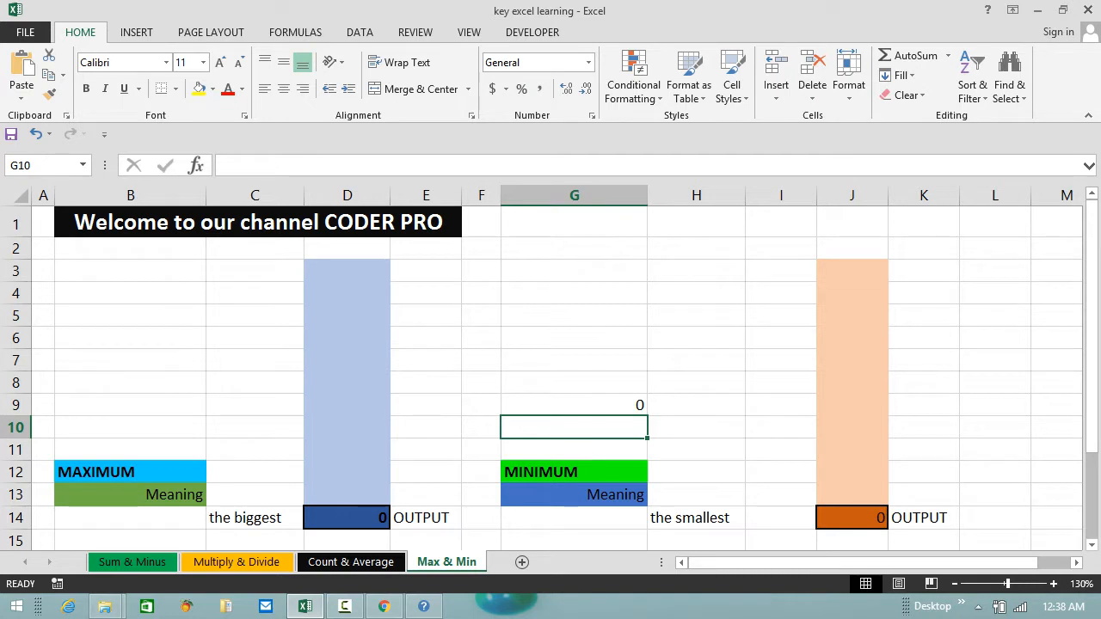
Clear the contents of cell G9.
key(Up)
key(Delete)
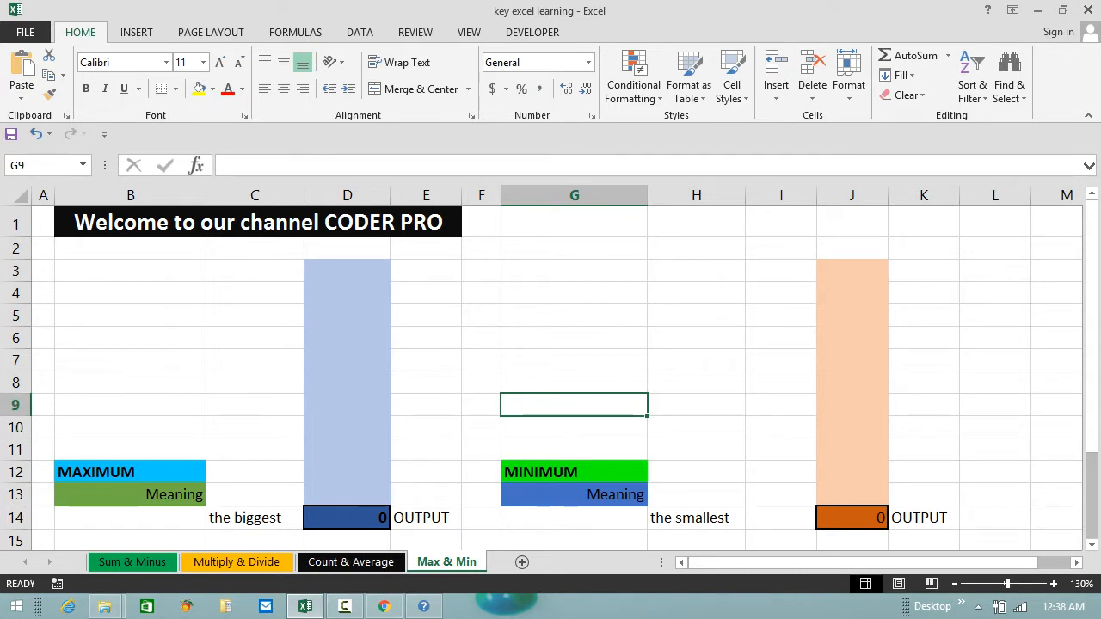
Review the MAXIMUM and MINIMUM labels together with the meaning cells belonging to each.
key(ctrl+Left)
key(Right)
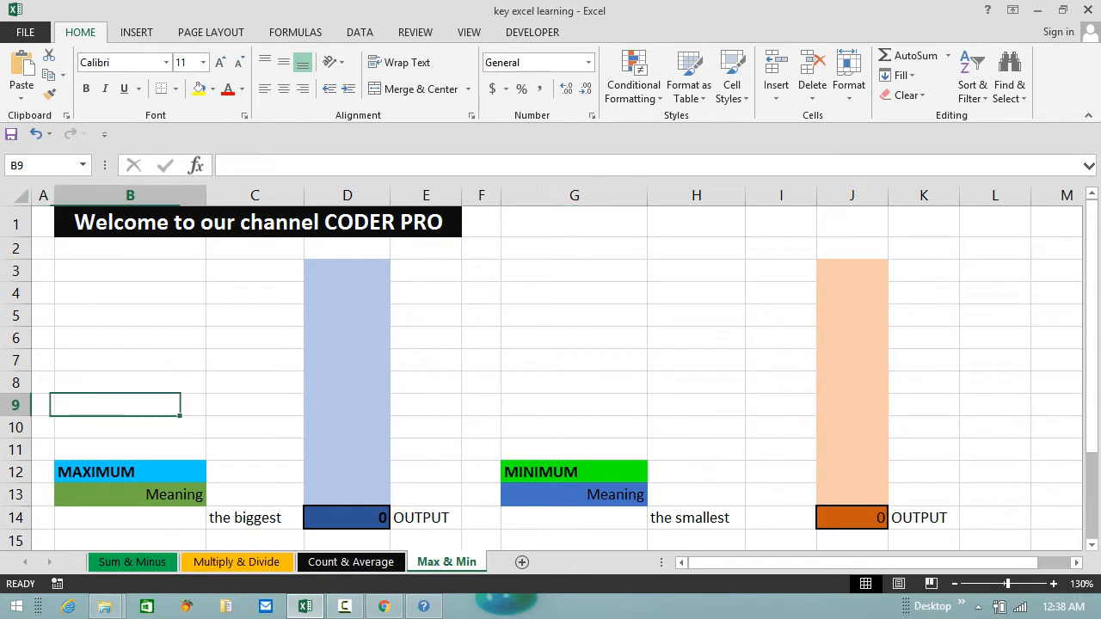
key(ctrl+Down)
key(ctrl+Right)
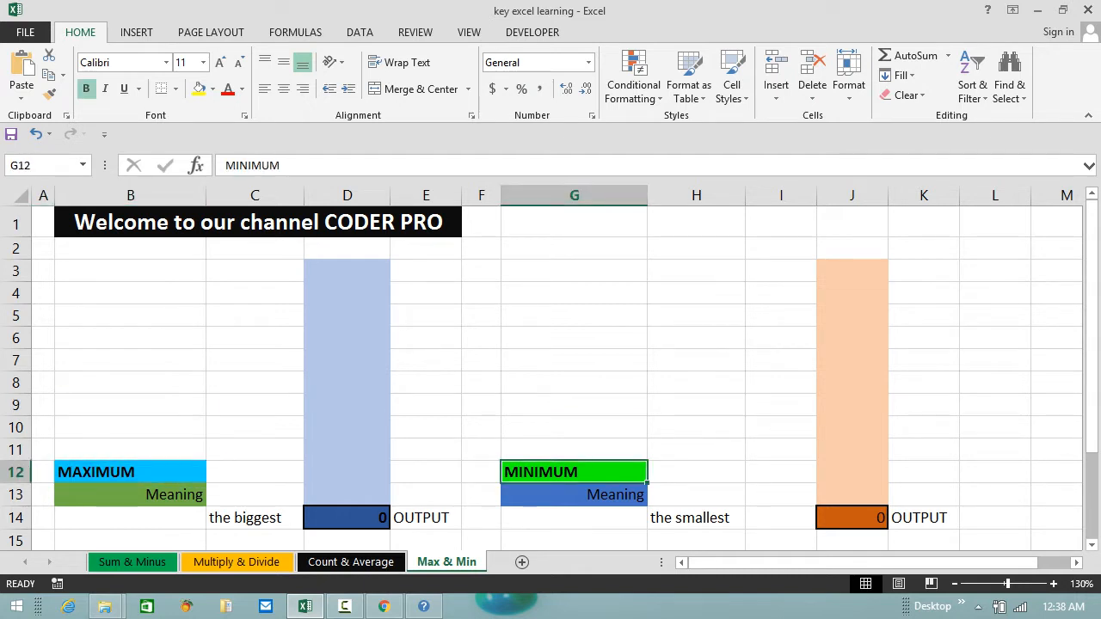
key(ctrl+Left)
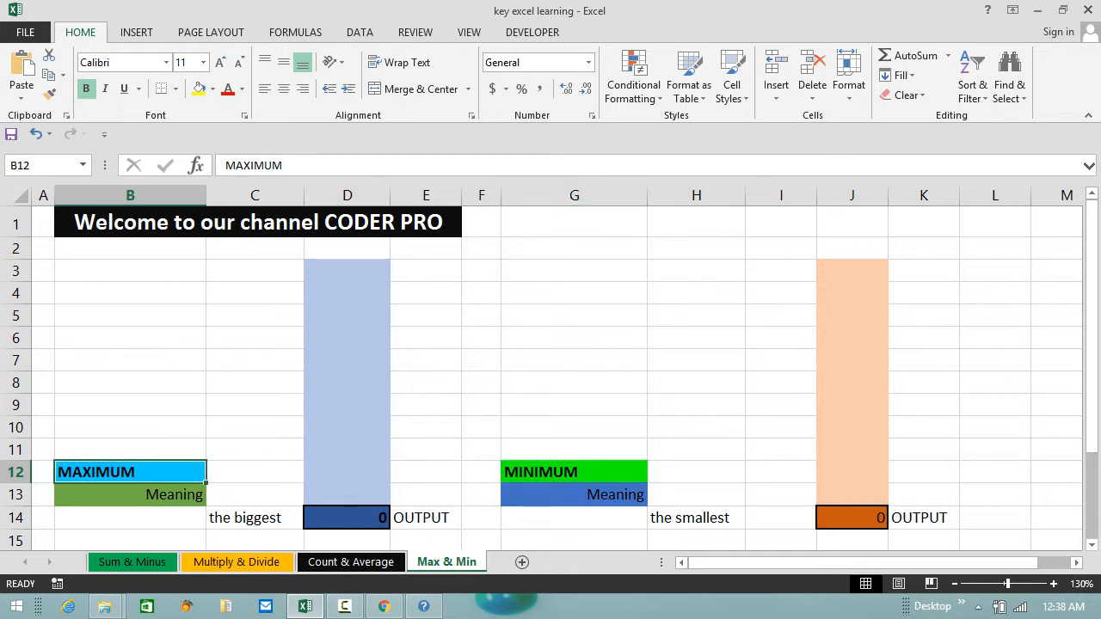
key(Down)
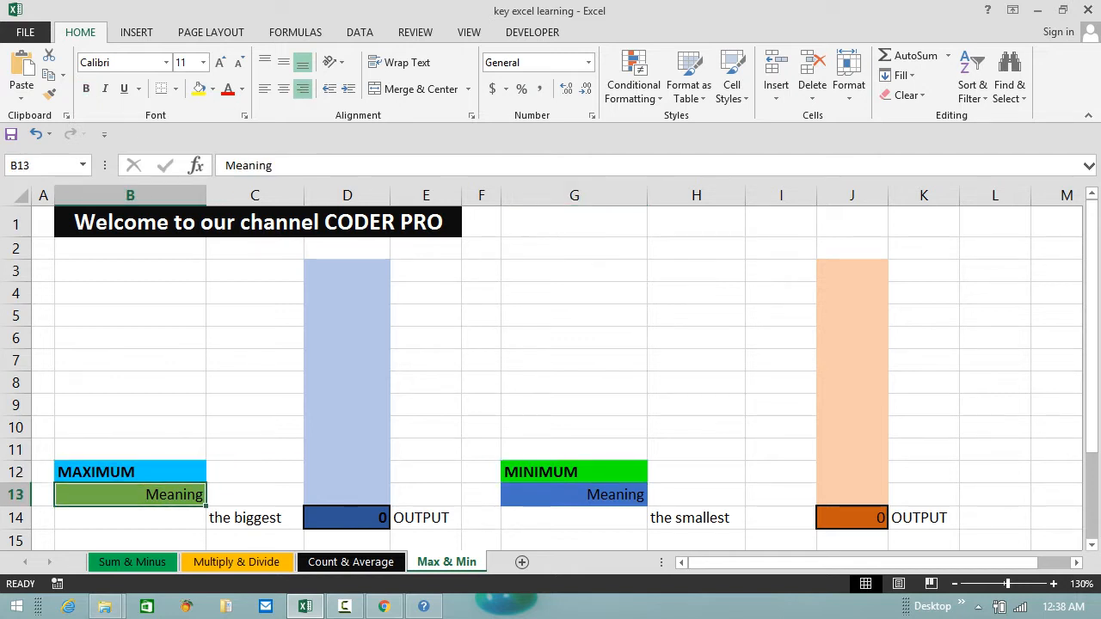
key(Right)
key(Down)
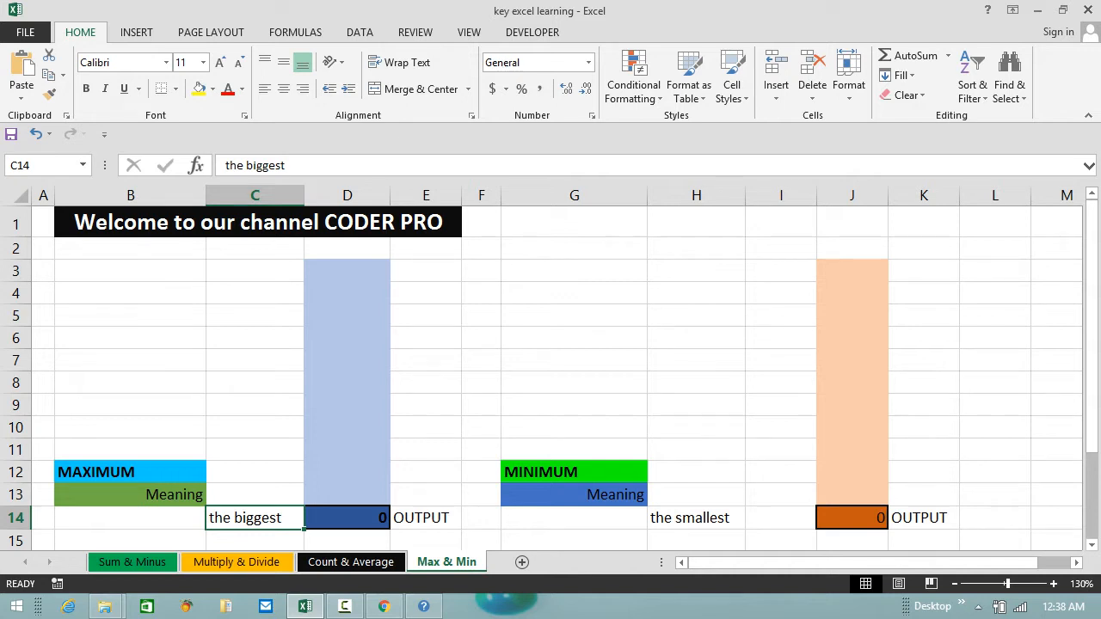
key(Up)
key(Up)
key(ctrl+Right)
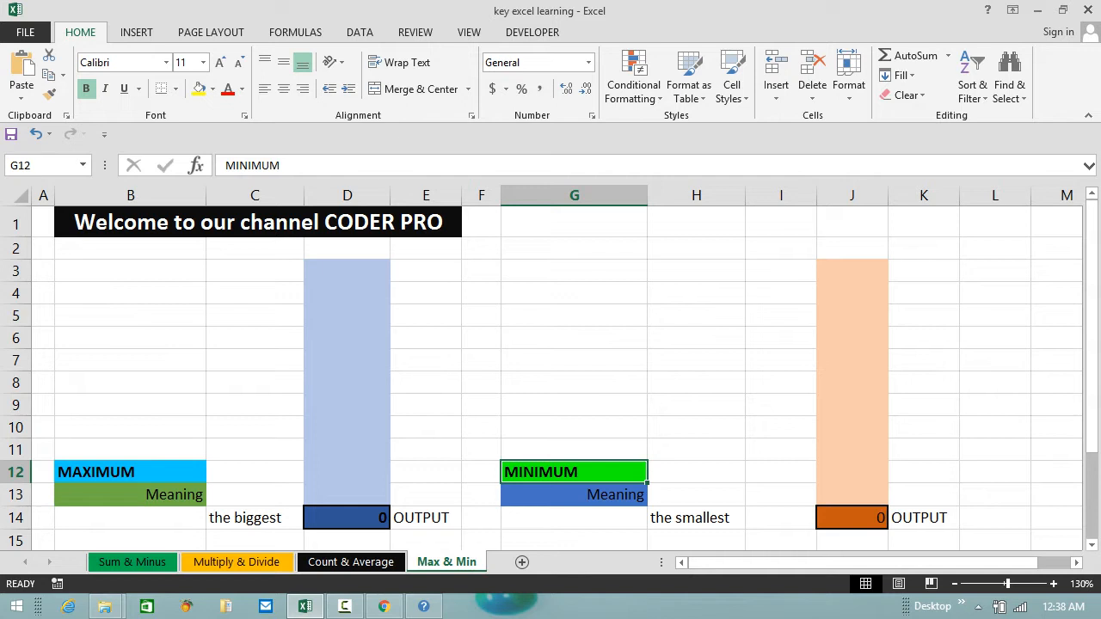
click(573, 495)
key(Right)
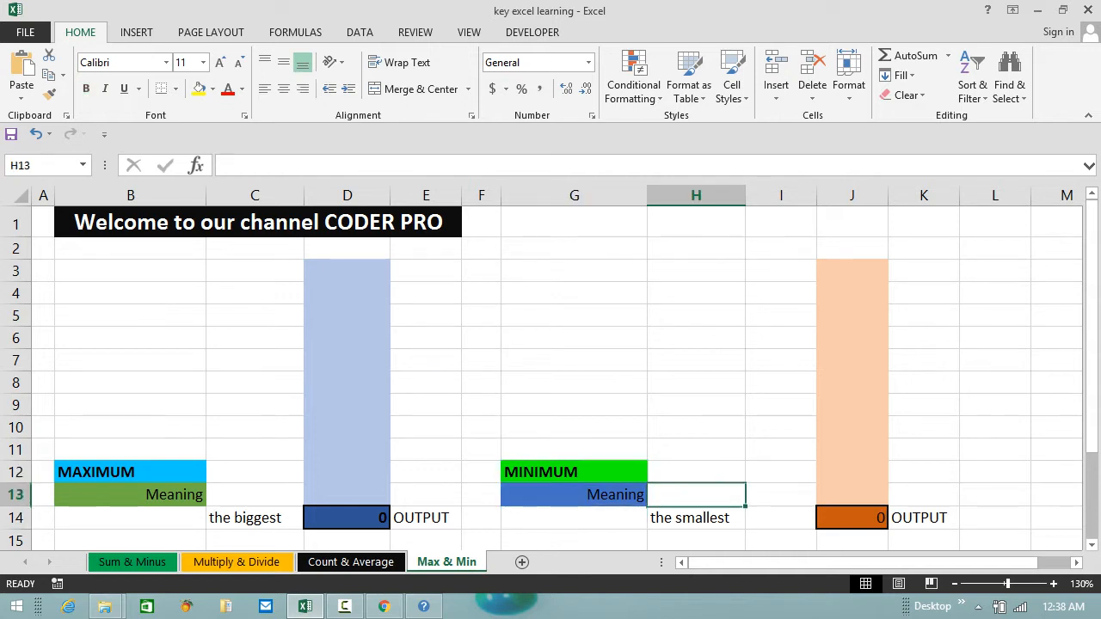
key(Up)
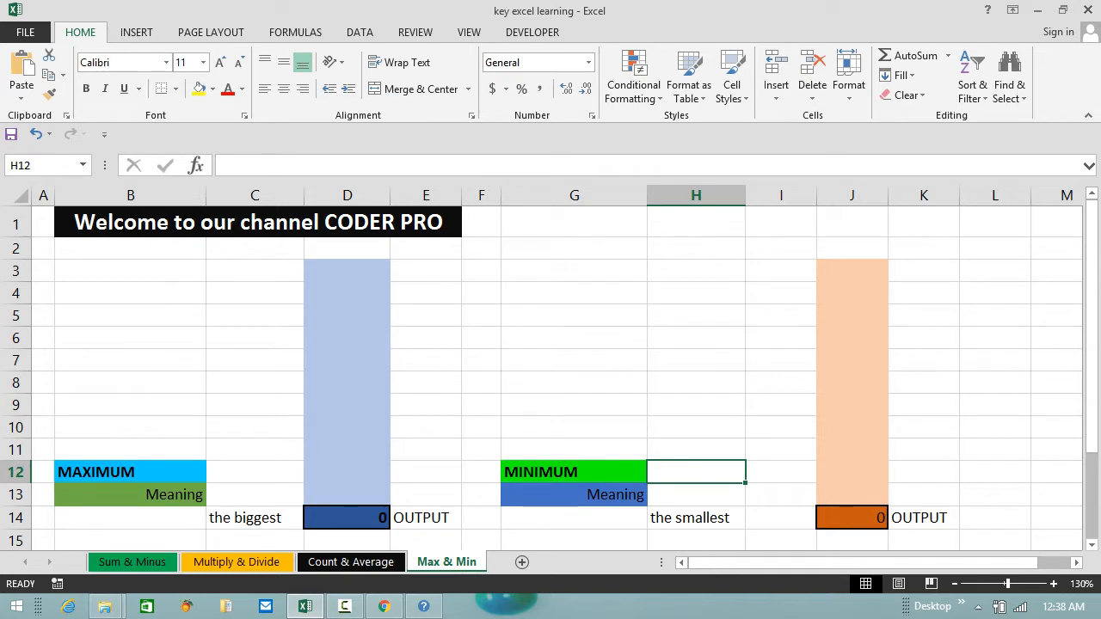
click(574, 472)
click(130, 472)
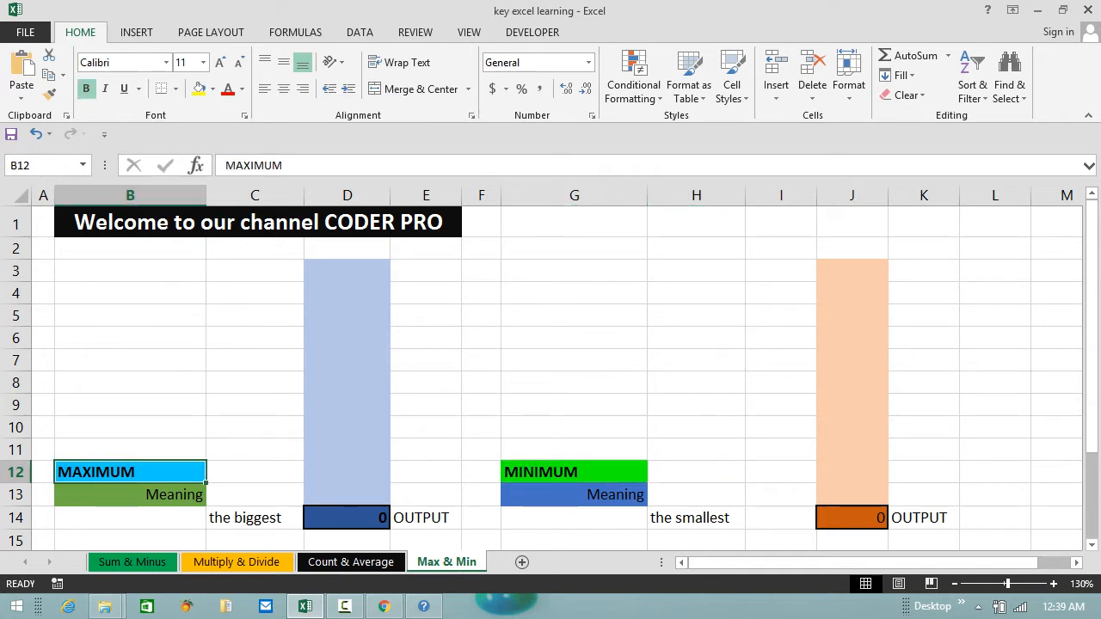
key(Down)
key(Right)
key(Down)
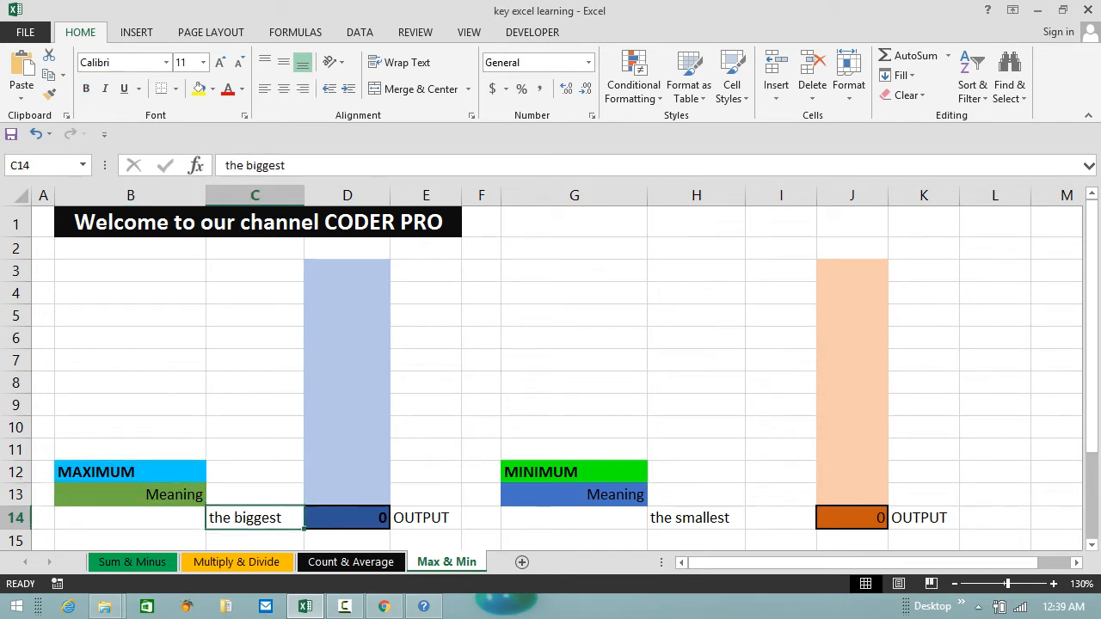
Examine the shaded input range D3:D13 and the output formula in D14.
key(Right)
key(Up)
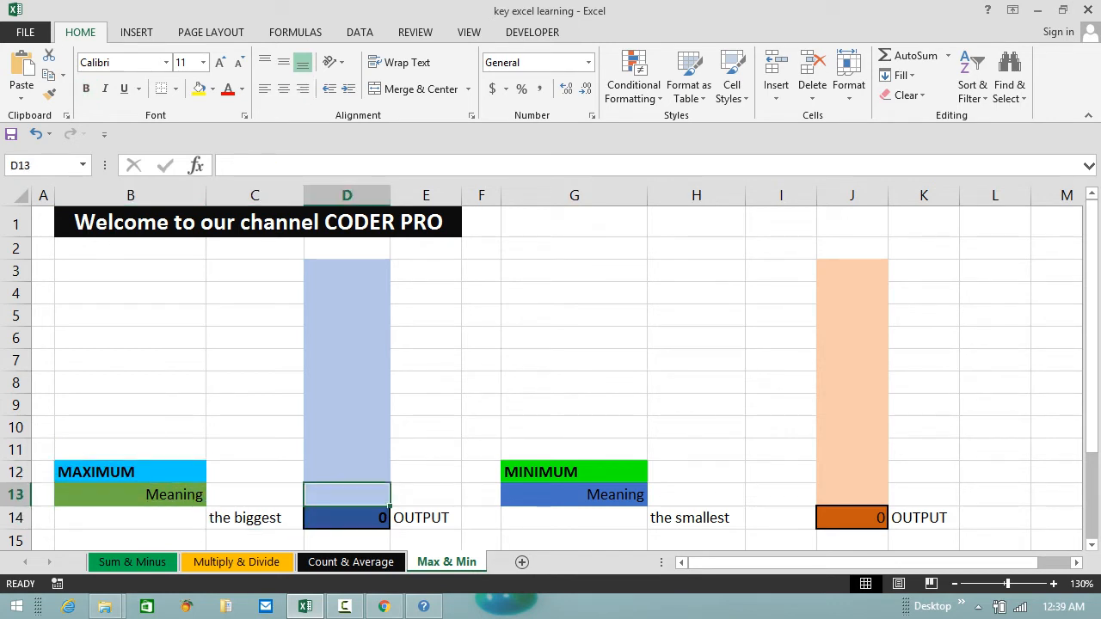
key(ctrl+shift+Up)
key(Down)
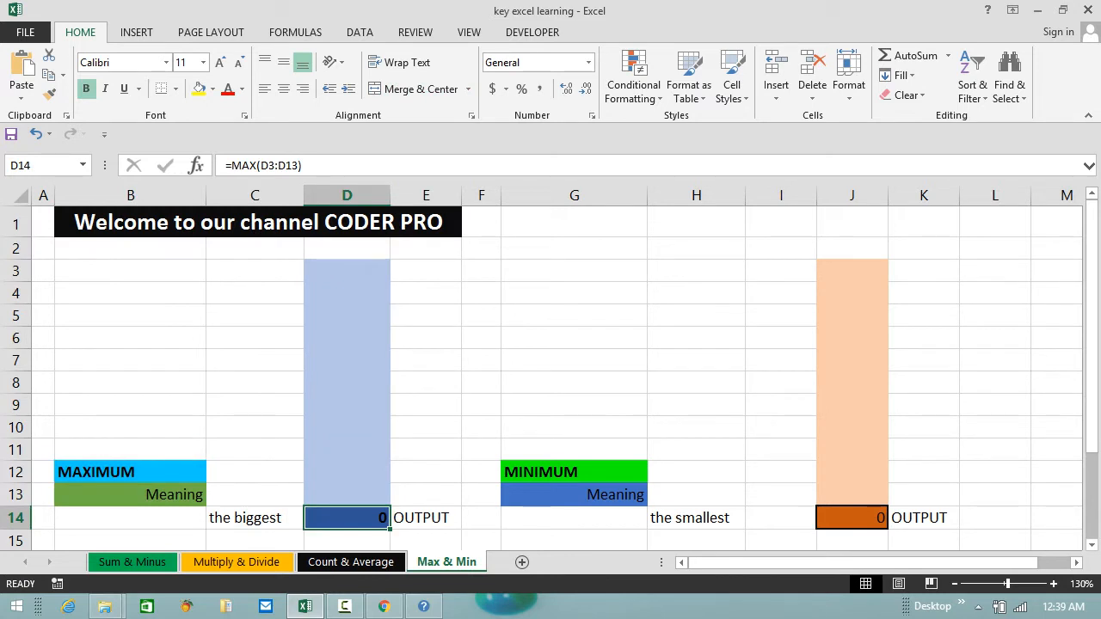
key(Up)
key(shift+Up)
key(shift+Up)
key(shift+Up)
key(shift+Up)
key(shift+Up)
key(shift+Up)
key(shift+Up)
key(shift+Up)
key(shift+Up)
key(shift+Up)
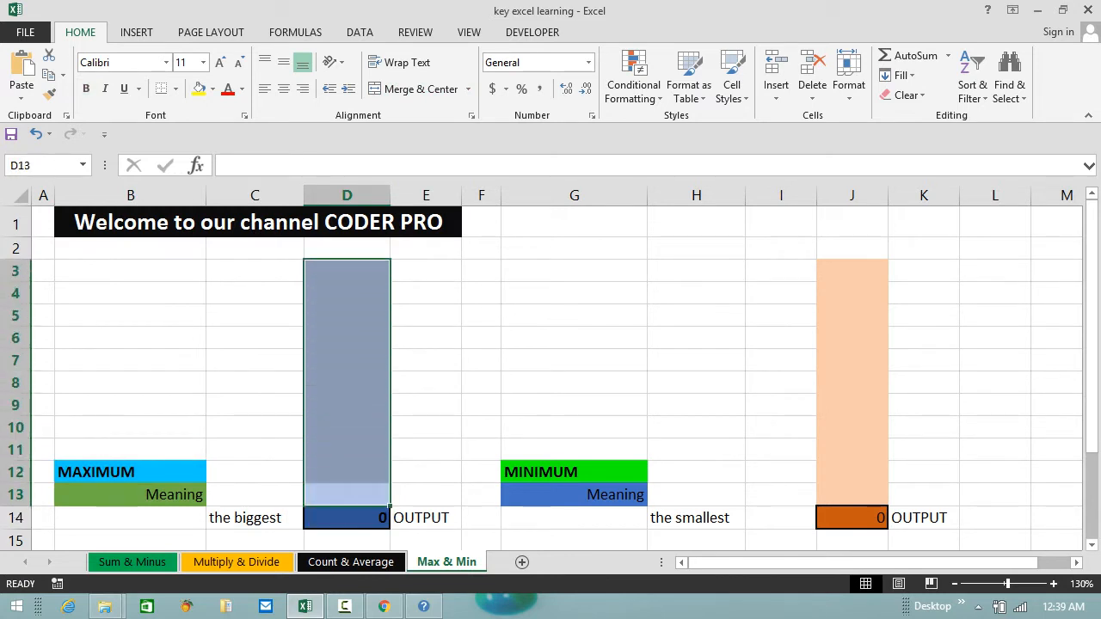
Enter 12, 36, 59 and 87 in cells D3 through D6.
key(Up)
key(Up)
key(Up)
key(Up)
key(Up)
key(Up)
key(Up)
key(Up)
key(Up)
key(Up)
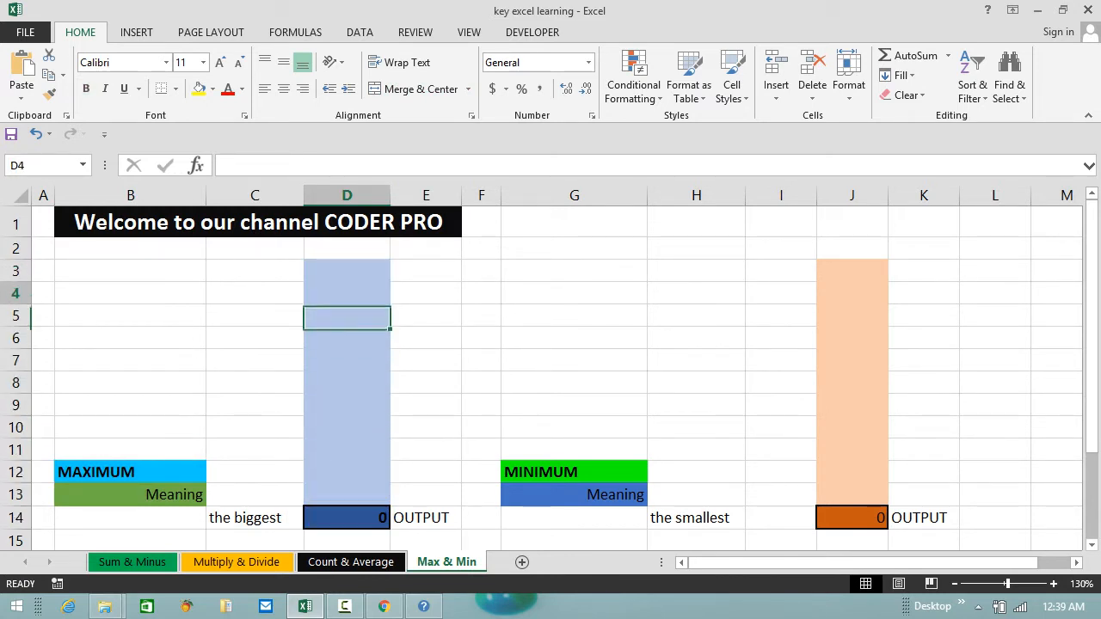
text(12)
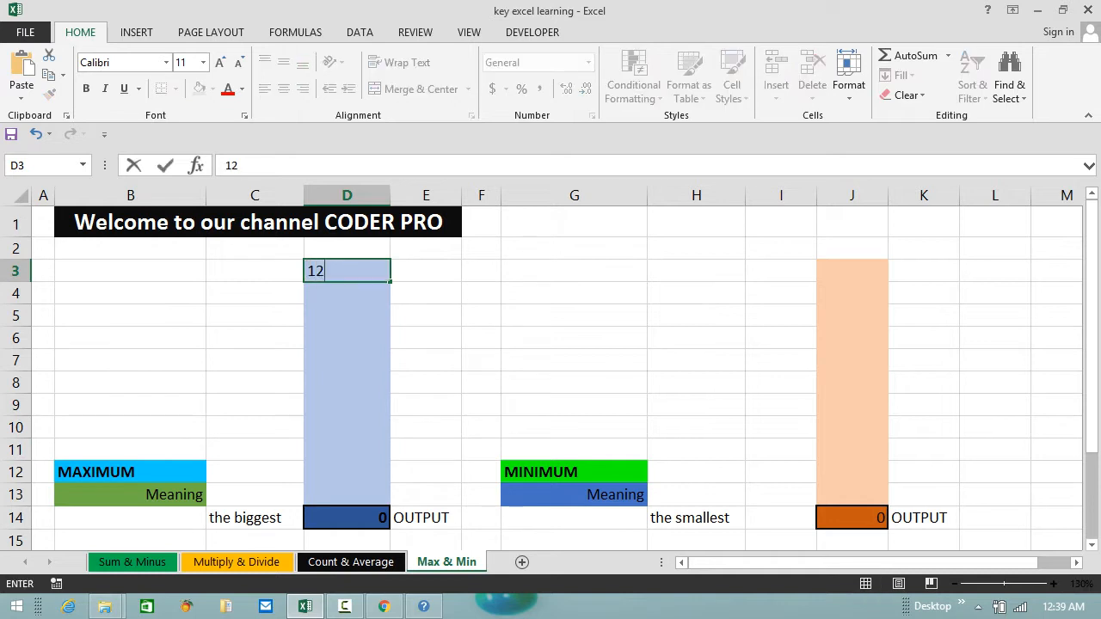
key(Return)
text(36)
key(Return)
text(5)
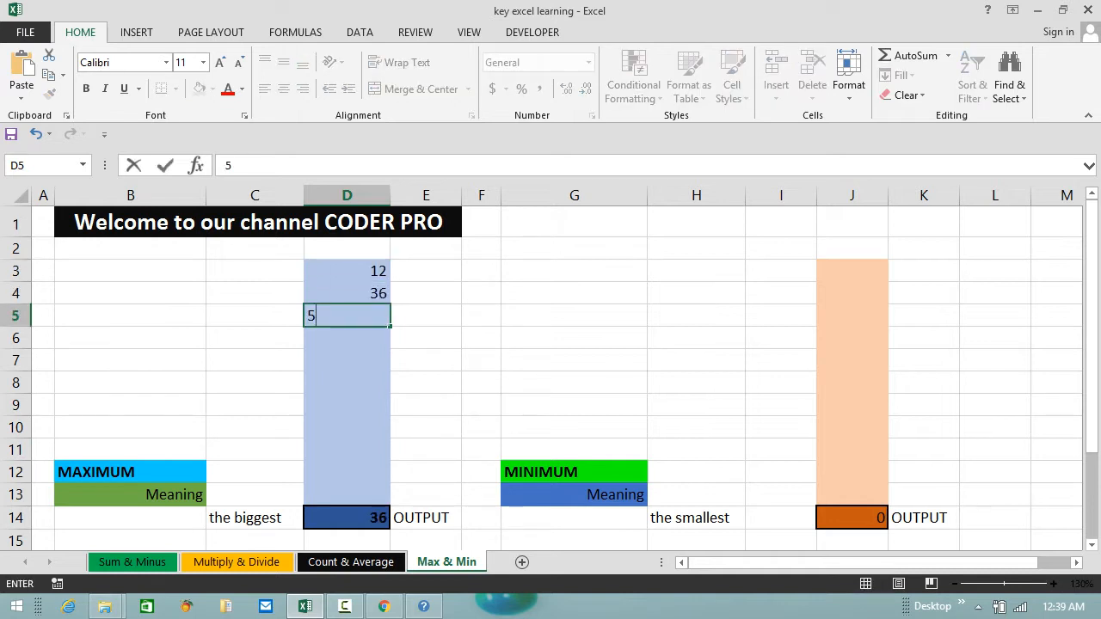
text(9)
key(Return)
text(87)
key(Return)
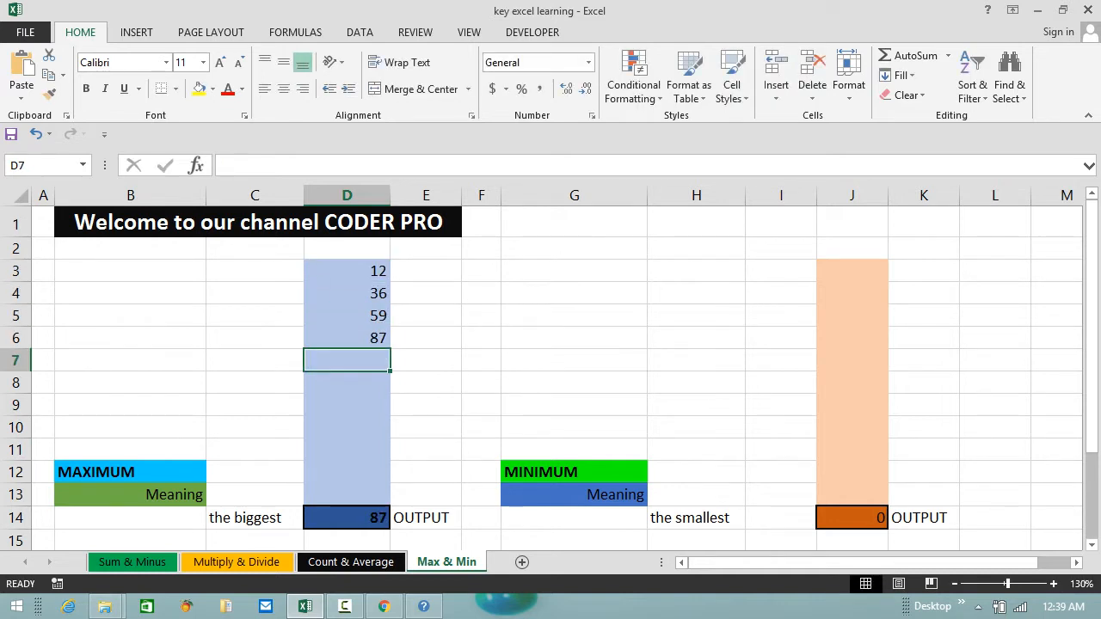
Continue the number list with 25, 1 and 658 in cells D7 through D9.
text(25)
key(Return)
text(1)
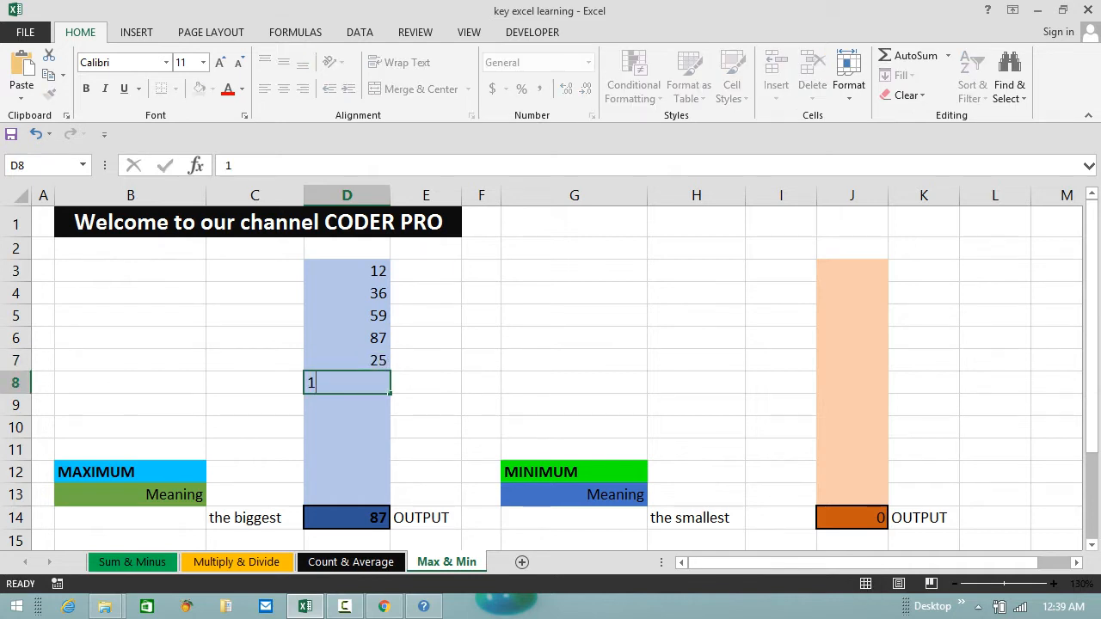
key(Return)
text(658)
key(Return)
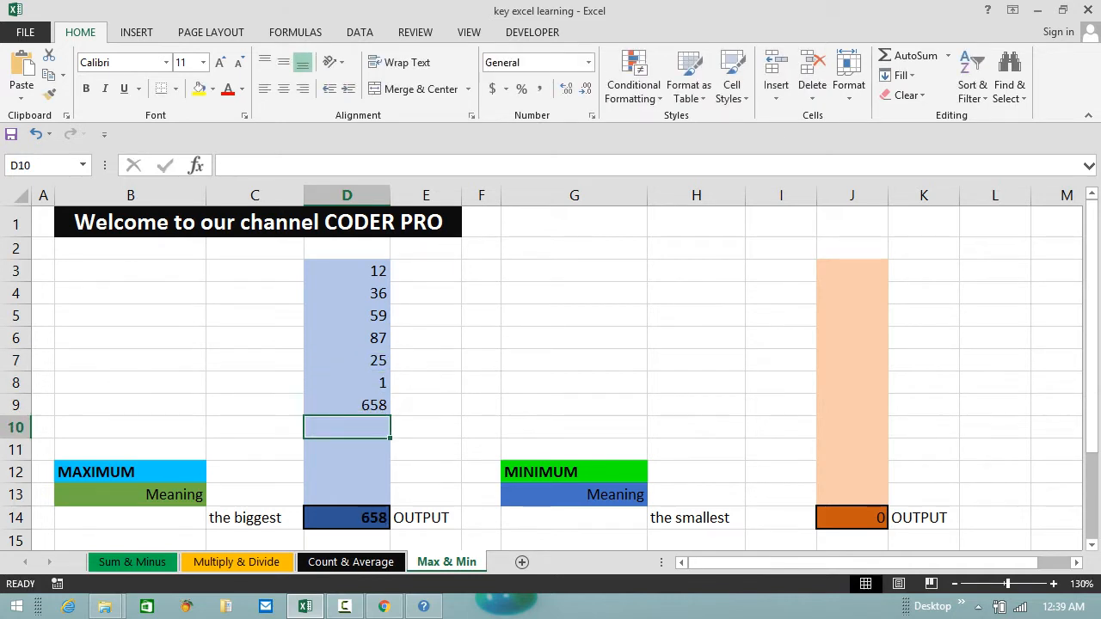
Fill cells D10 through D13 with 65, 98, 78 and 65.
text(65)
key(Return)
text(98)
key(Return)
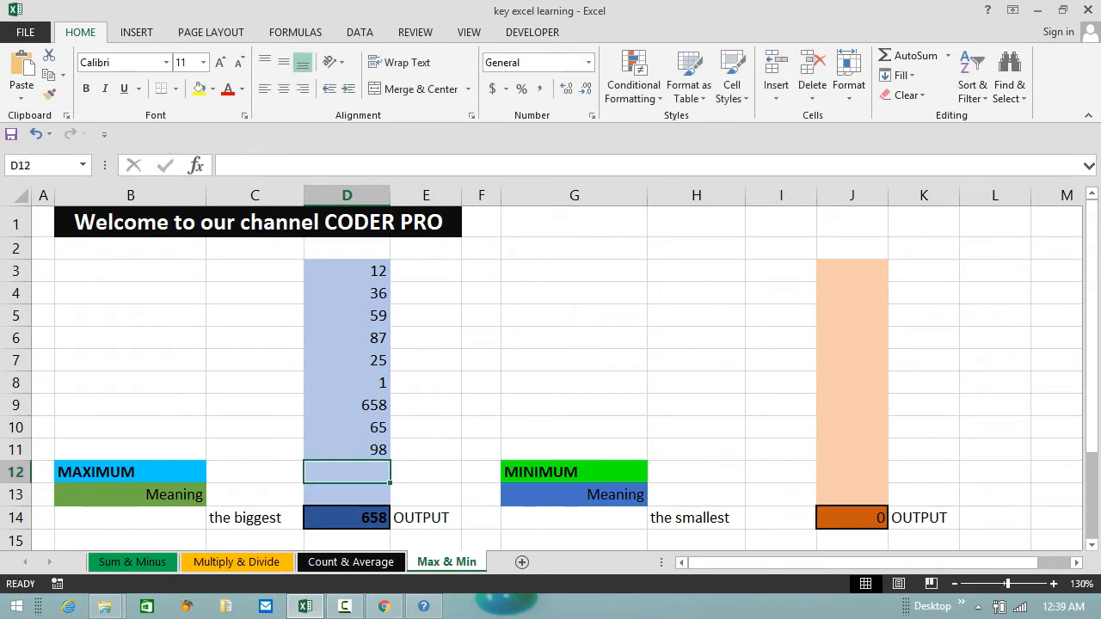
text(78)
key(Return)
text(65)
key(Return)
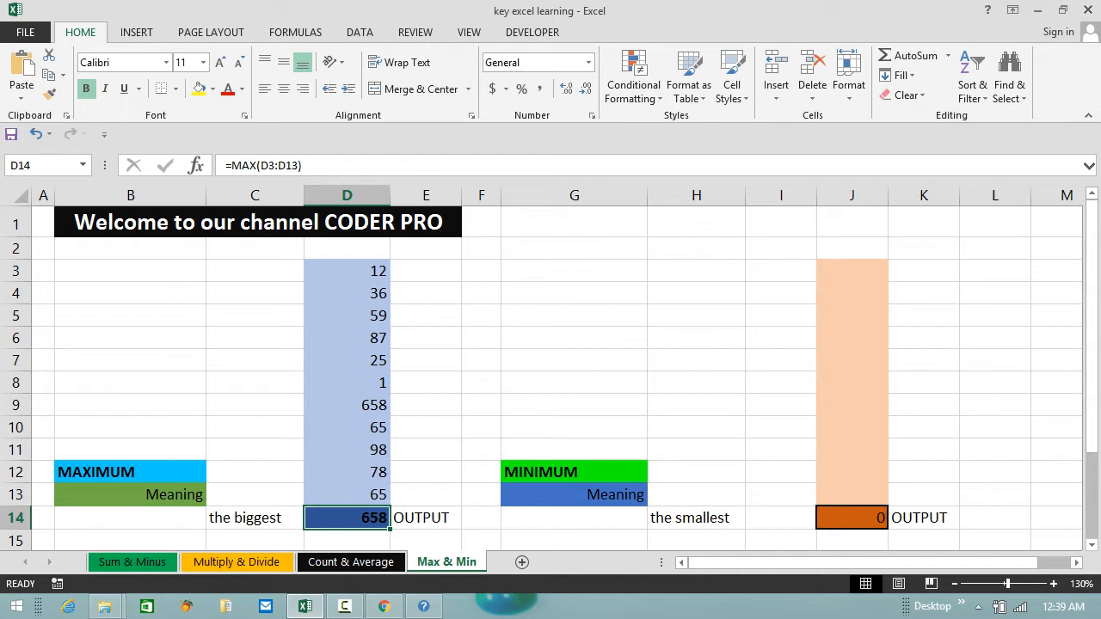
Enter the formula =MAX(D3:D13) in output cell D14.
text(=)
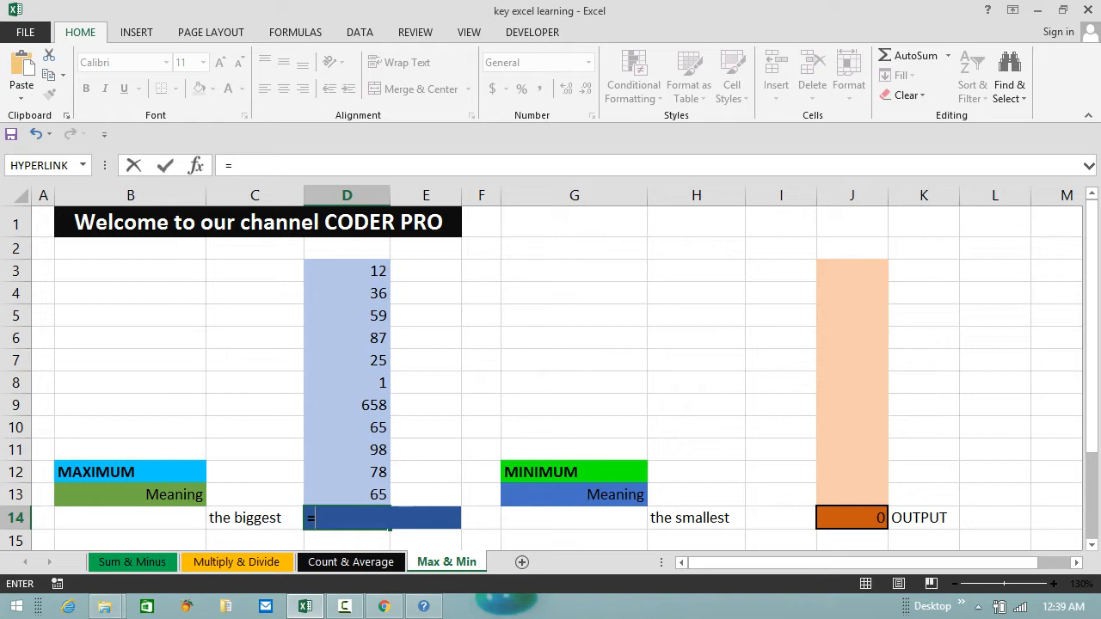
text(max)
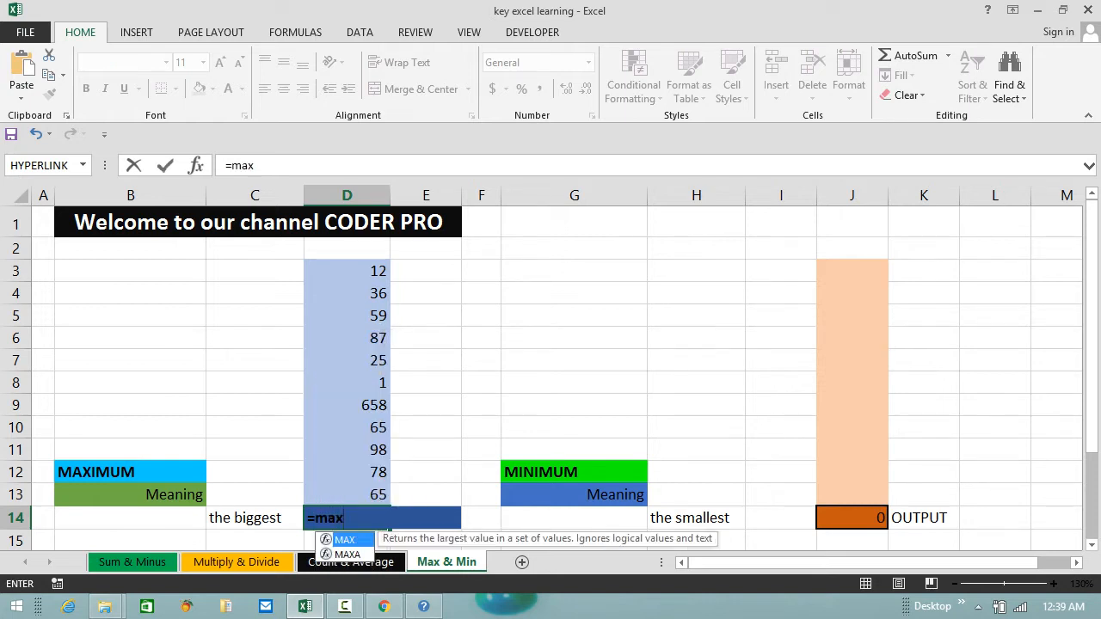
key(Tab)
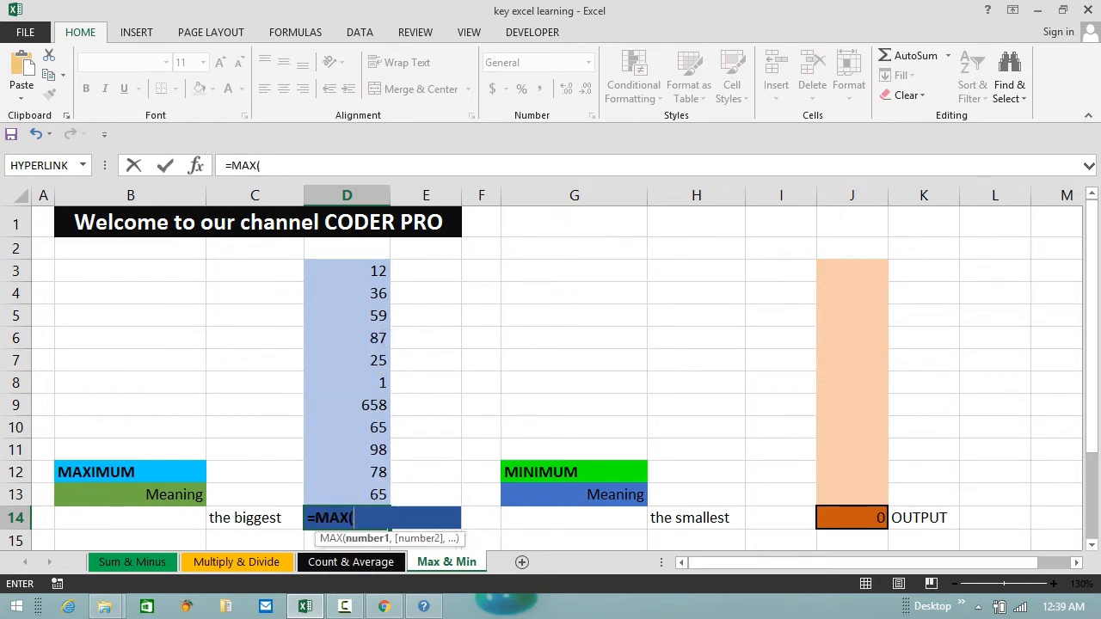
key(Up)
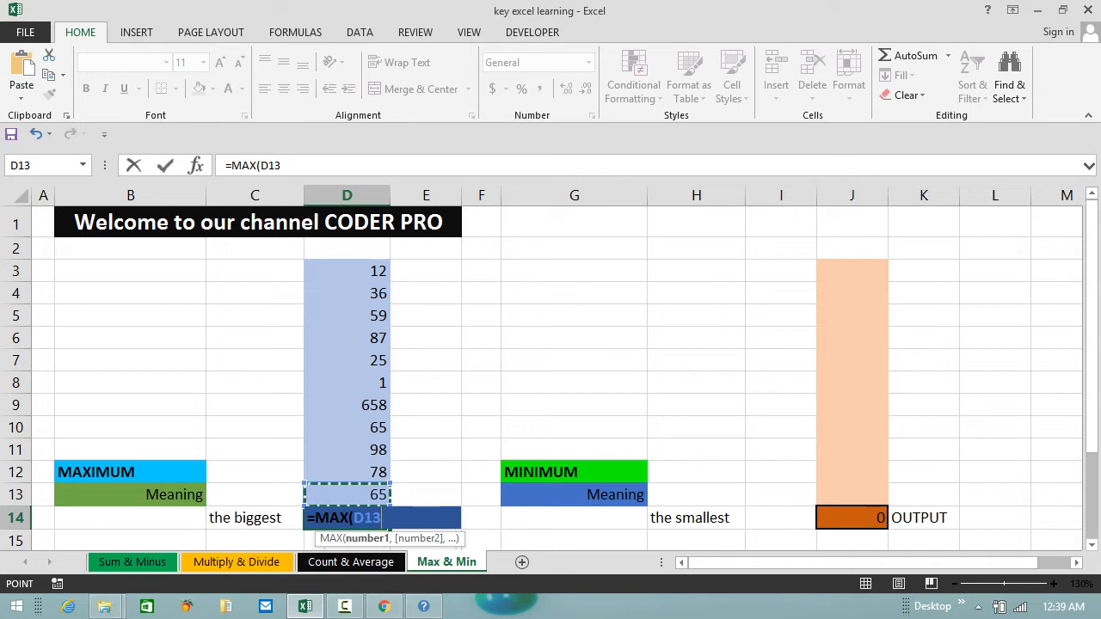
key(F8)
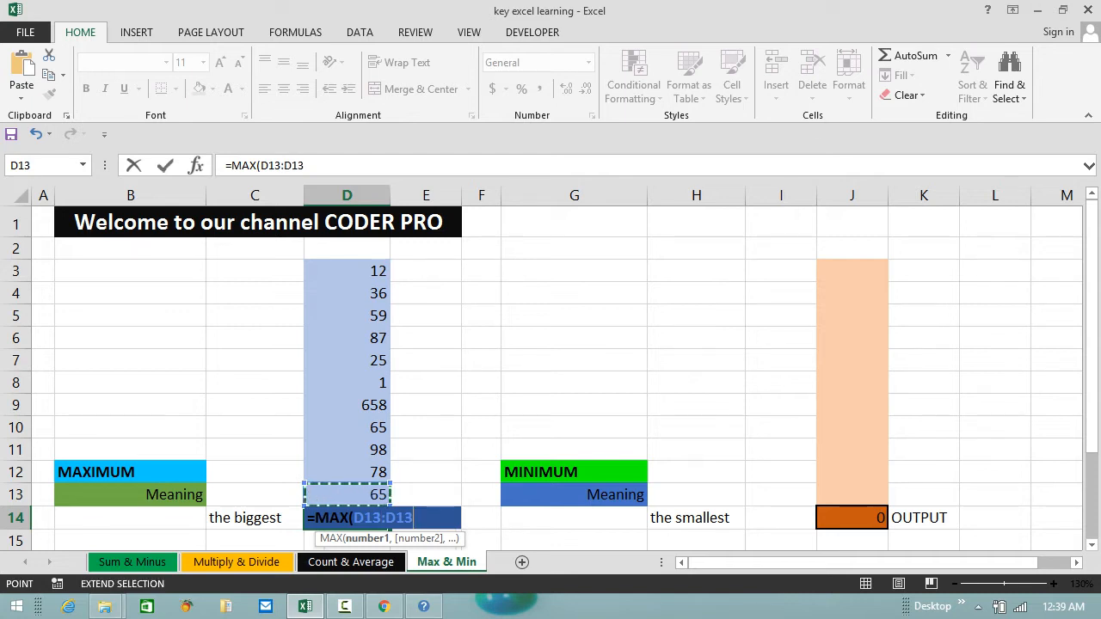
key(ctrl+Up)
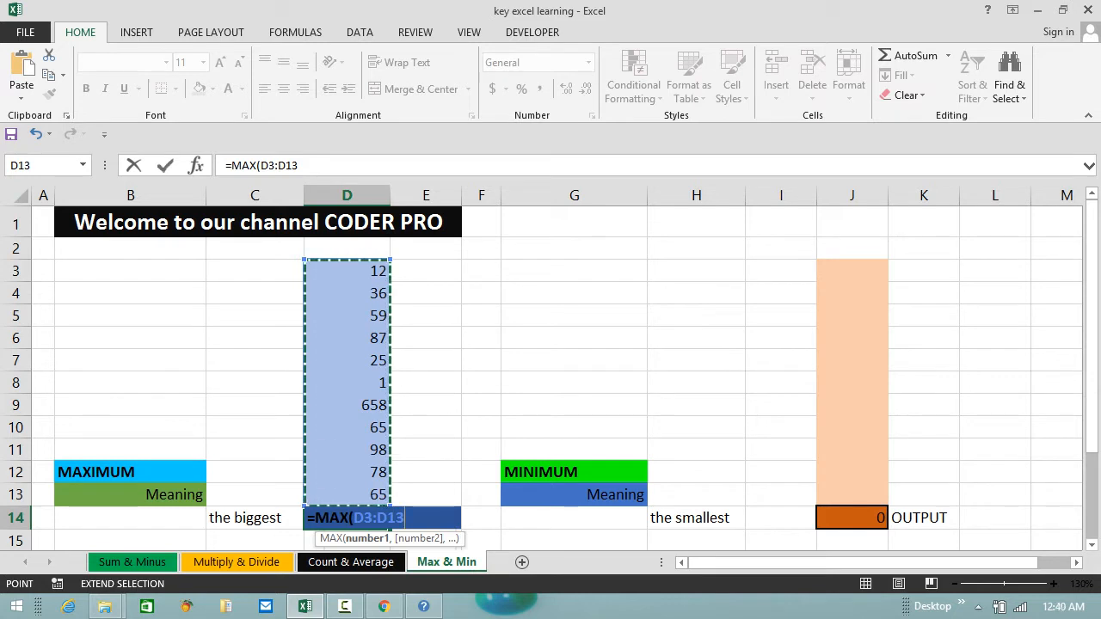
text())
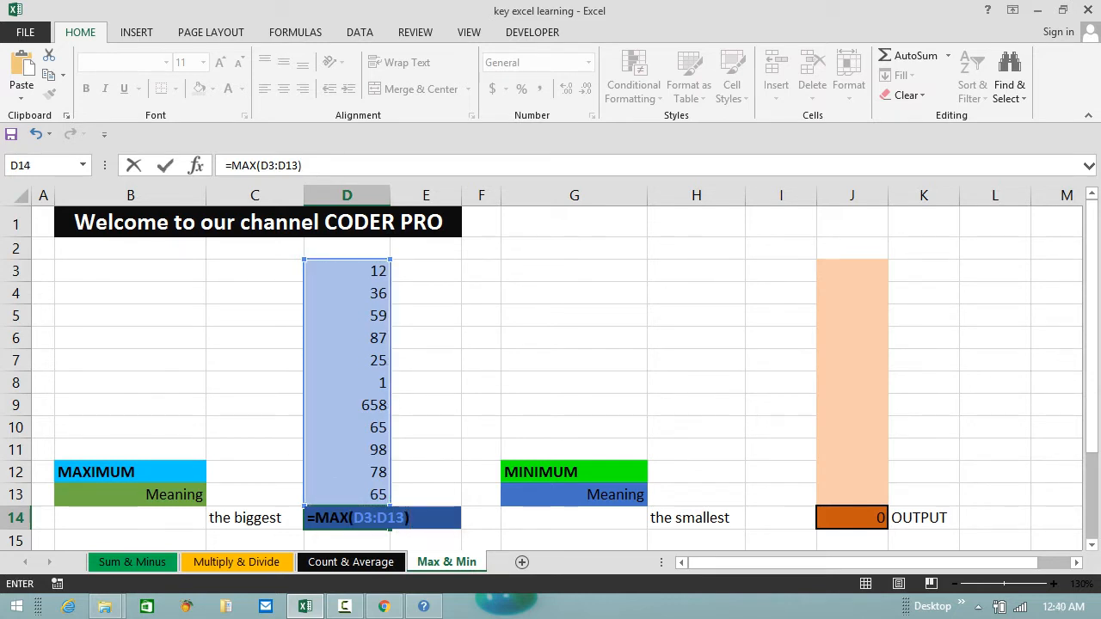
key(Return)
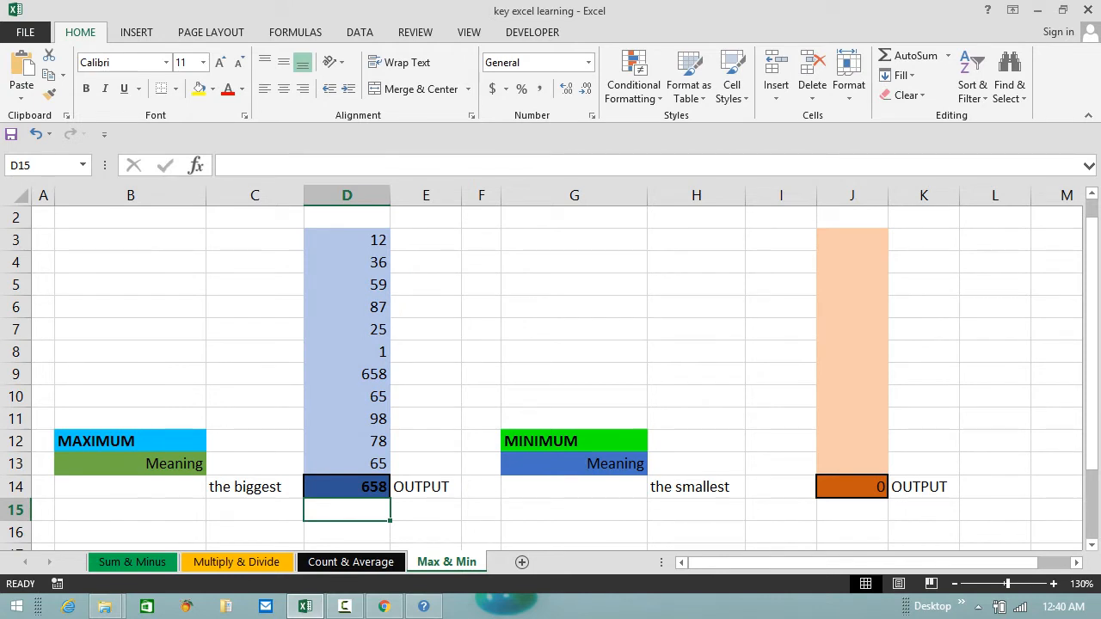
key(Up)
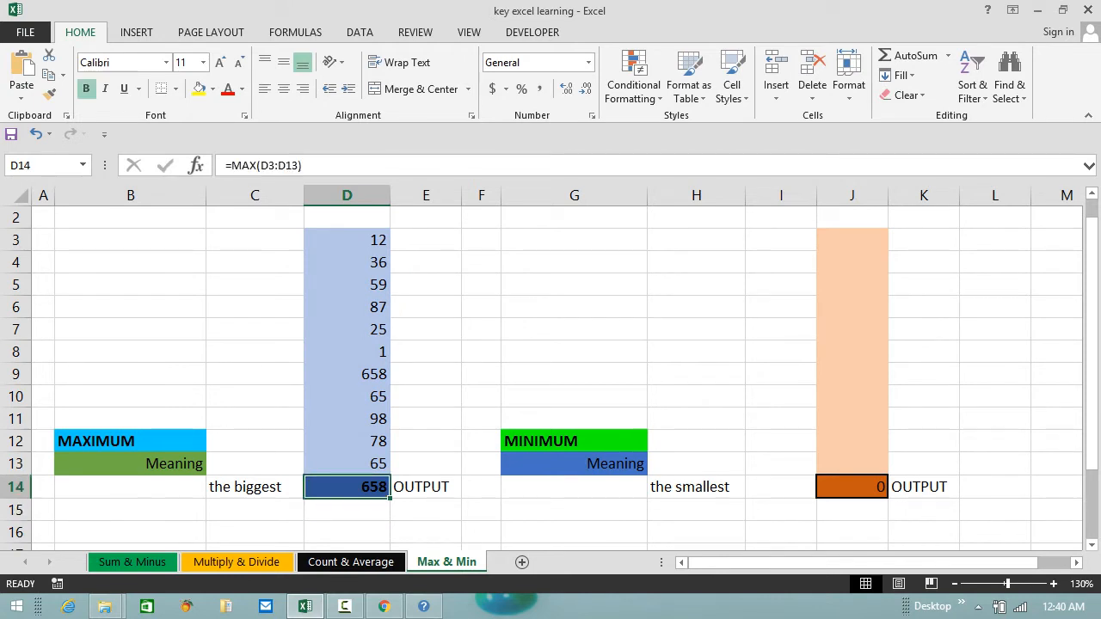
Copy the number list in cells D3 through D13, leaving out the output cell D14.
key(Up)
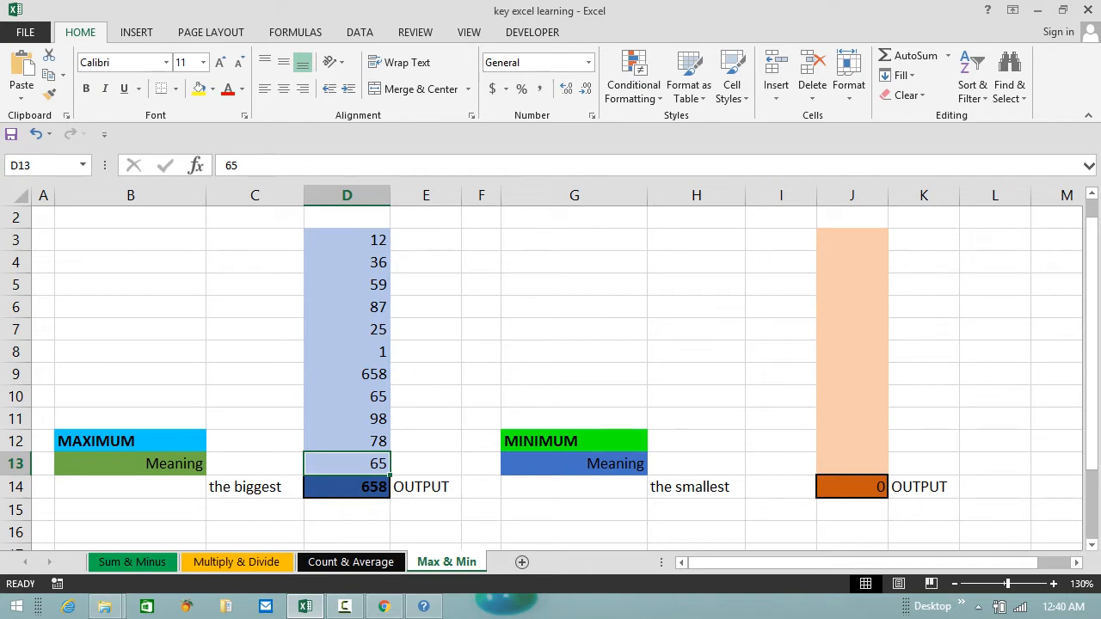
key(ctrl+Up)
key(shift+Down)
key(shift+Down)
key(shift+Down)
key(shift+Down)
key(shift+Down)
key(shift+Down)
key(shift+Down)
key(shift+Down)
key(shift+Down)
key(shift+Down)
key(shift+Down)
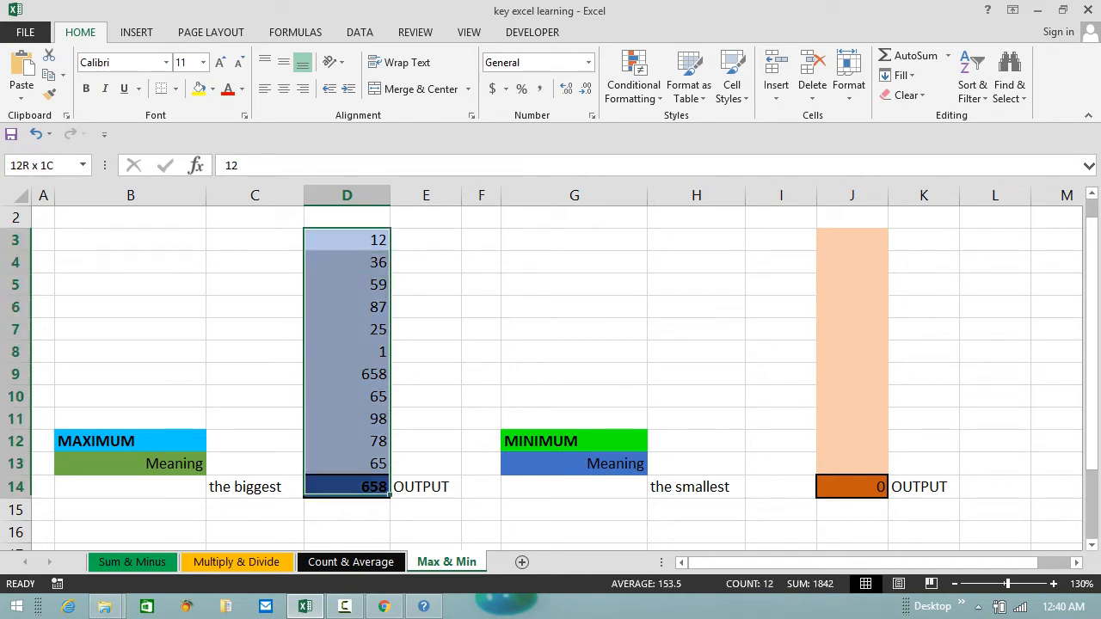
key(shift+Up)
key(ctrl+c)
Paste the copied numbers as values only into the MINIMUM column starting at cell J3.
key(Right)
key(Right)
key(Right)
key(Right)
key(Right)
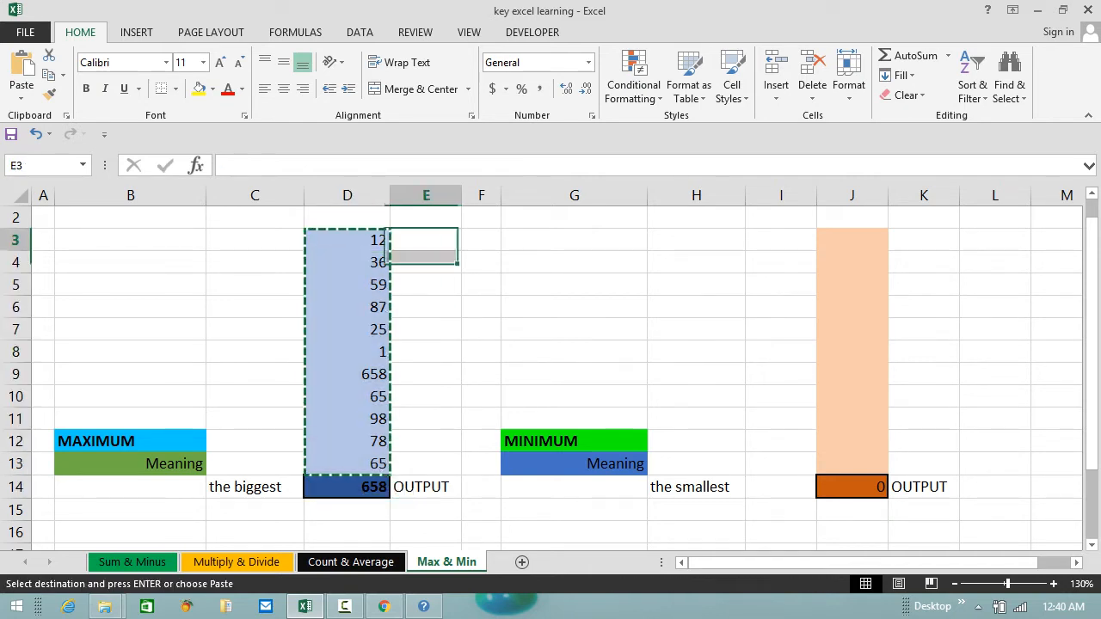
key(Right)
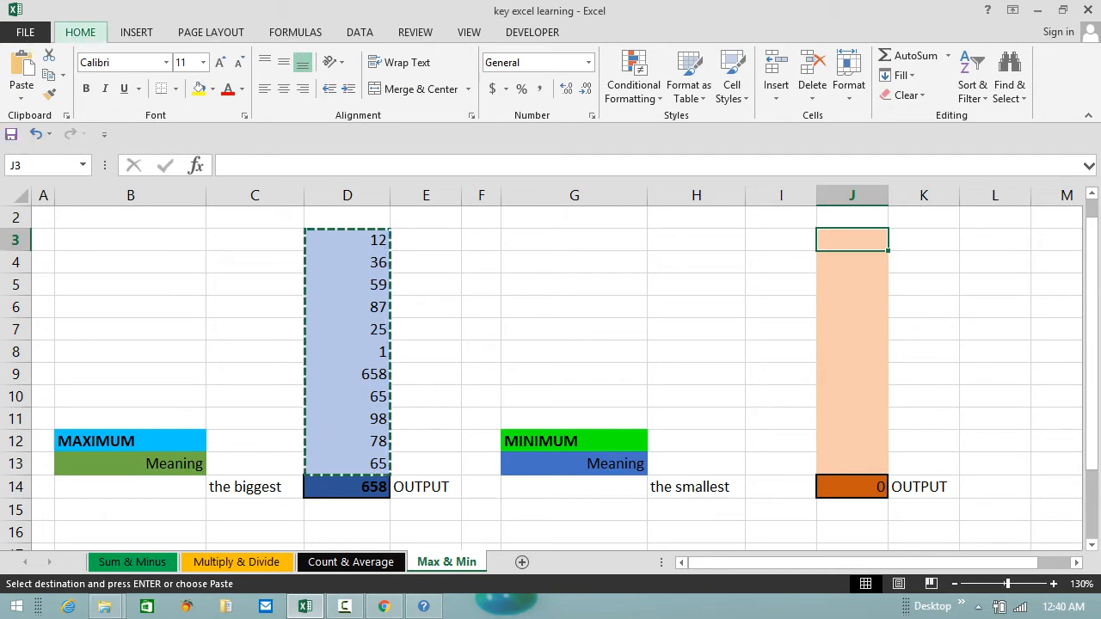
key(ctrl+alt+v)
key(v)
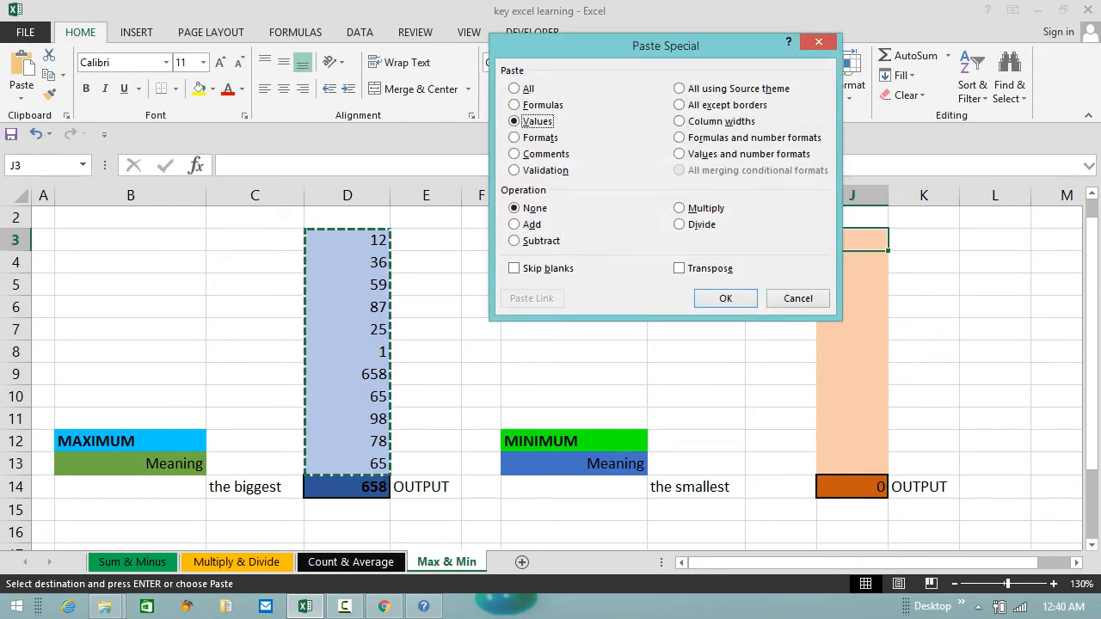
key(Return)
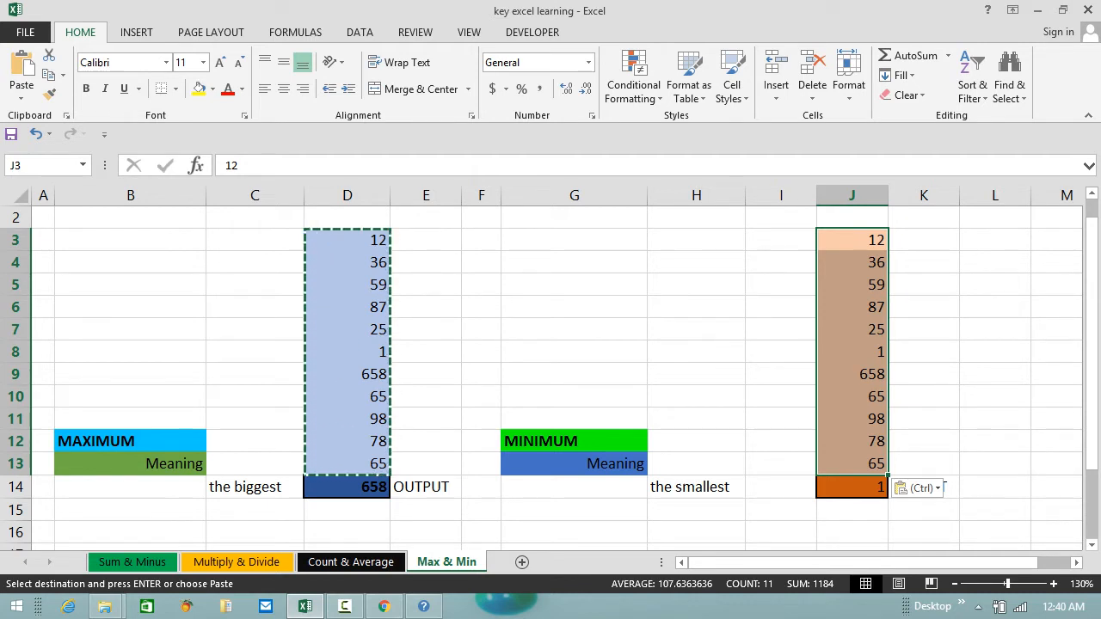
double_click(923, 307)
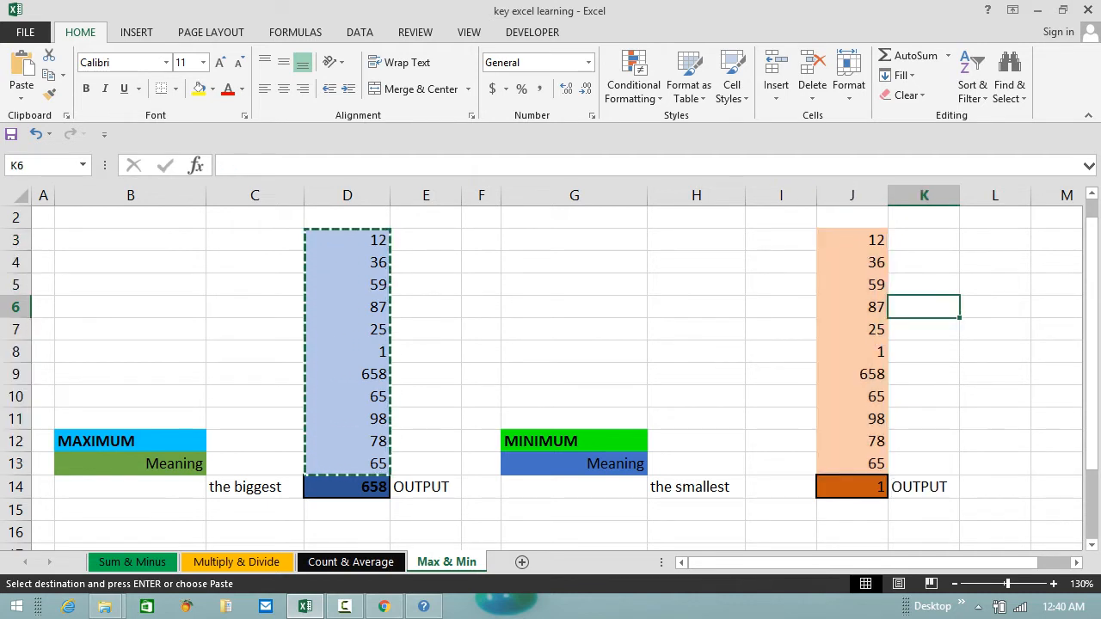
click(995, 329)
click(995, 307)
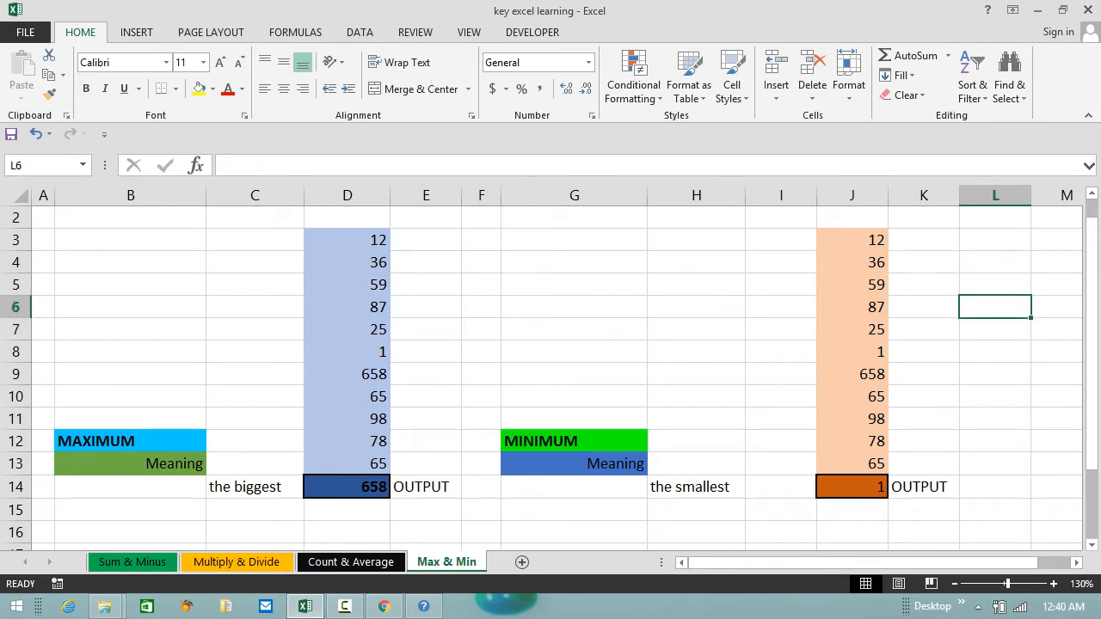
Clear output cell J14 and enter the formula =MIN(J3:J13) in it.
click(852, 487)
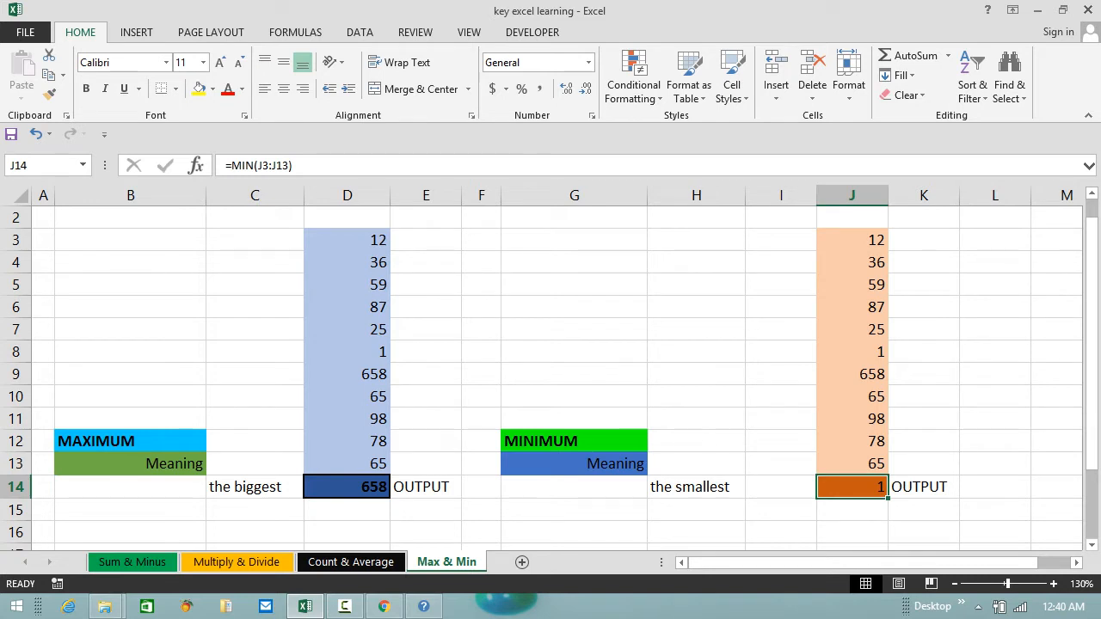
key(Delete)
text(=)
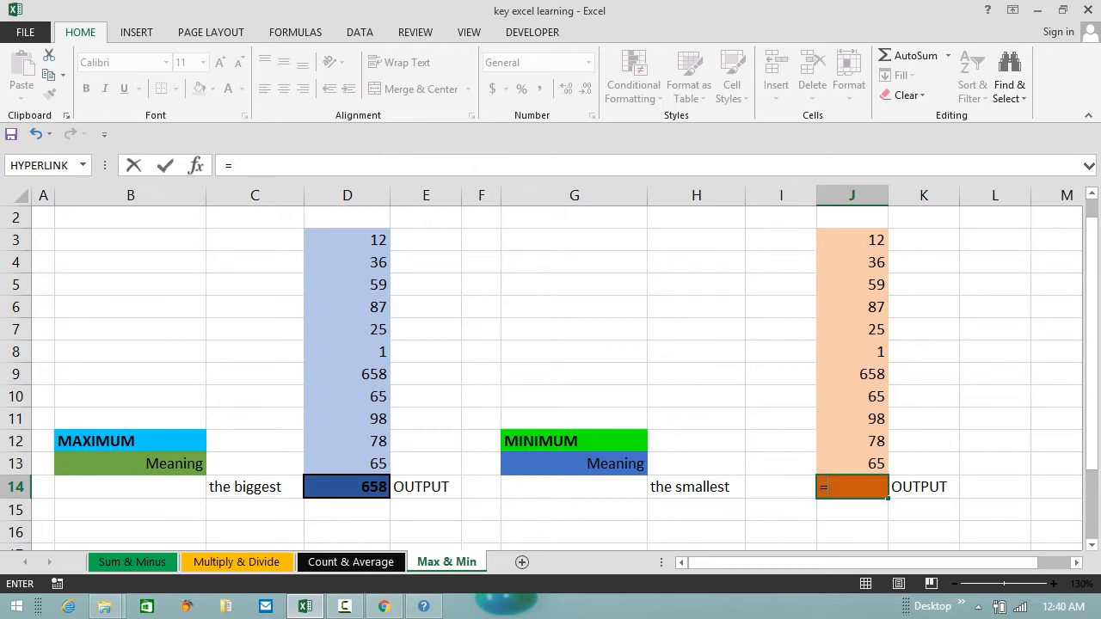
text(min)
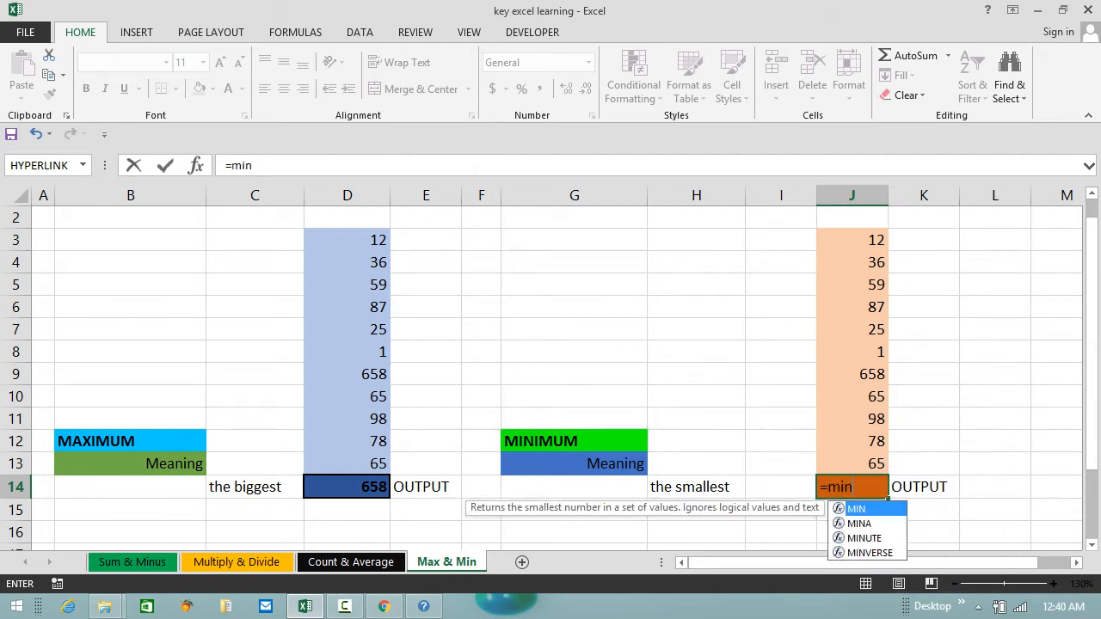
key(Tab)
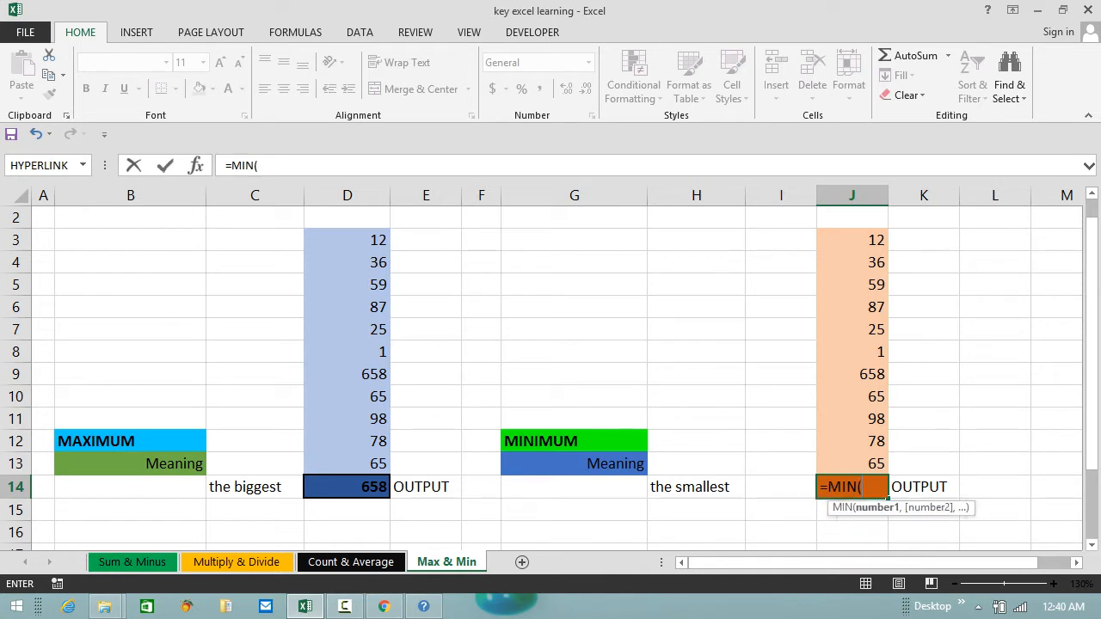
key(Up)
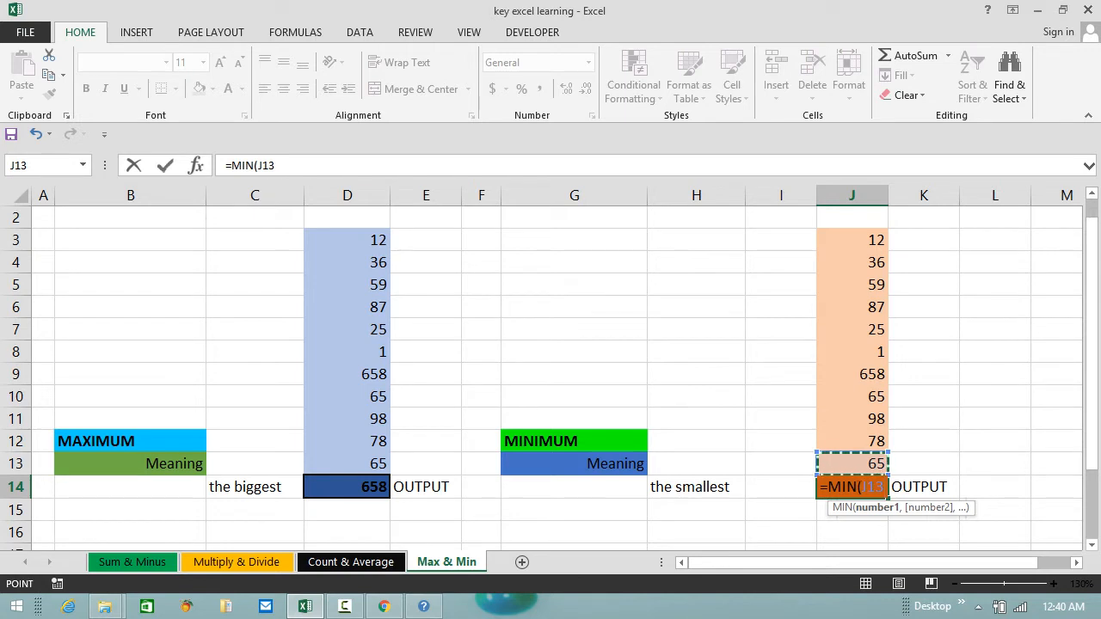
key(F8)
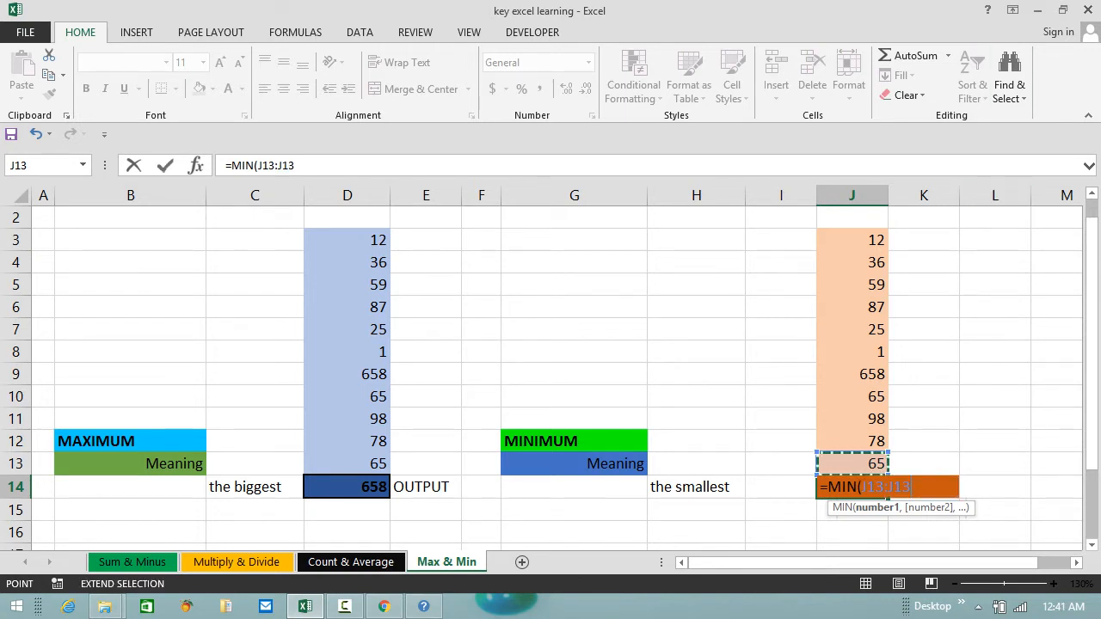
key(ctrl+Up)
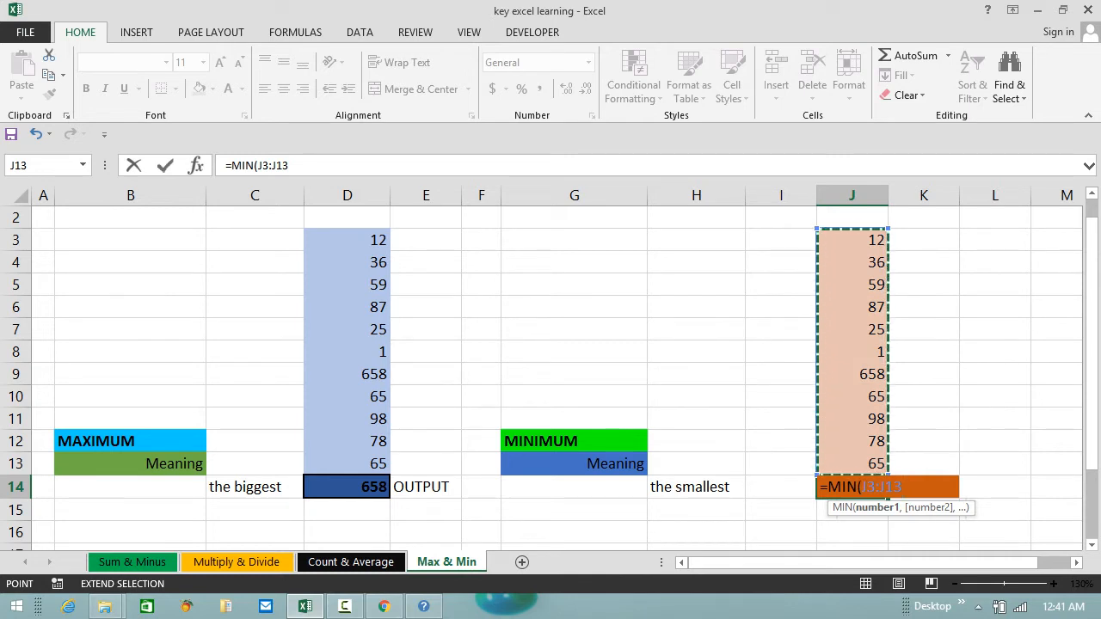
text())
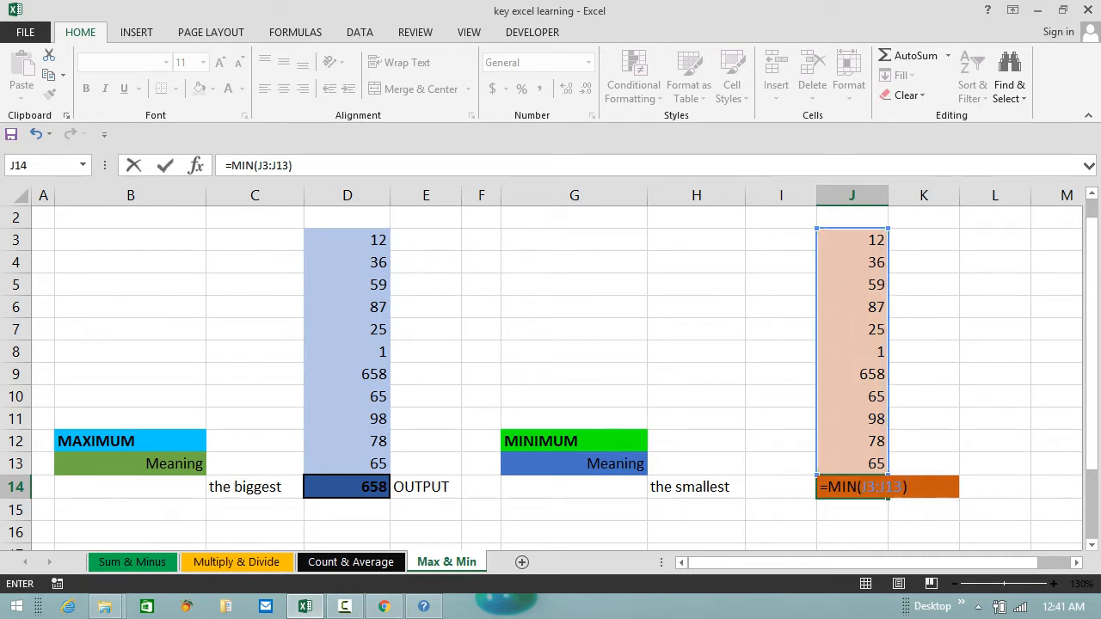
key(Return)
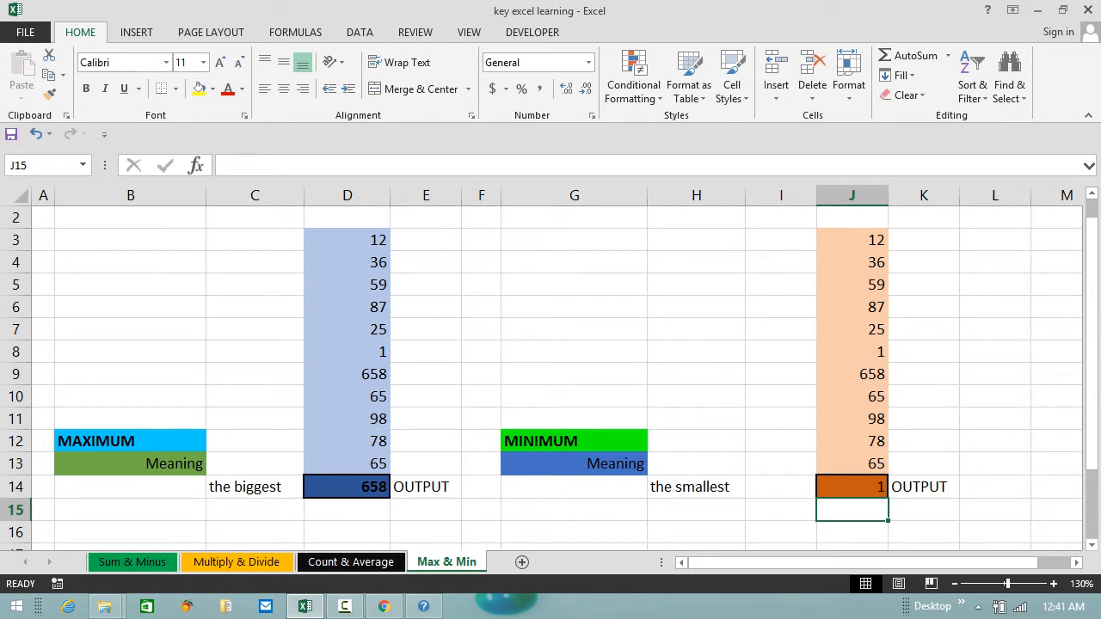
Sort cells D3 through D13 by value from smallest to largest, continuing with the current selection only.
click(348, 241)
click(348, 329)
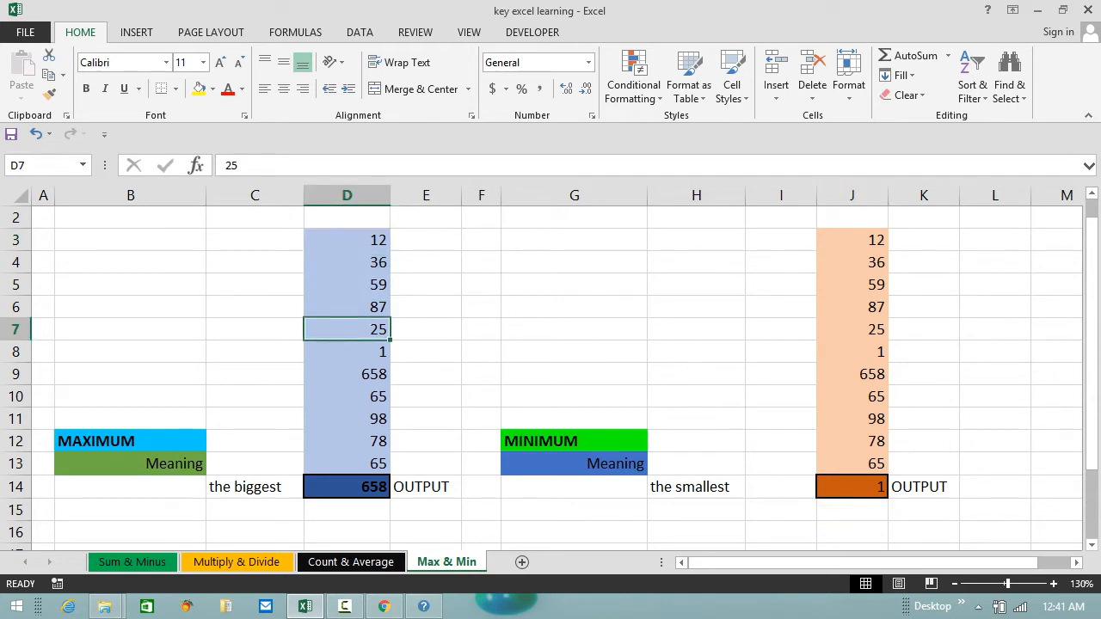
drag(348, 241, 348, 443)
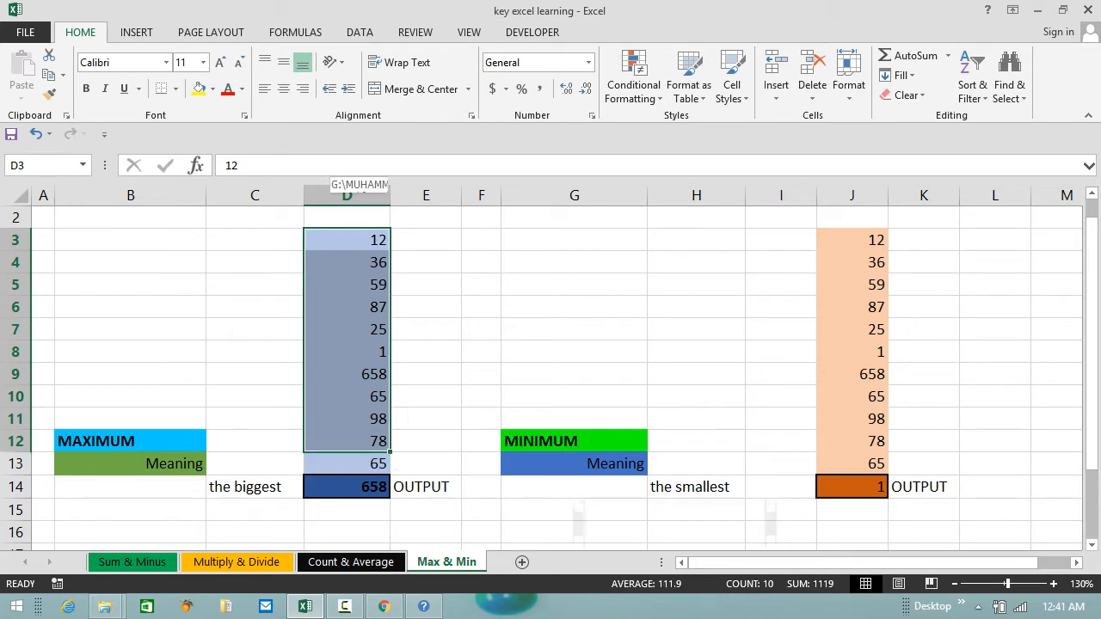
key(shift+Down)
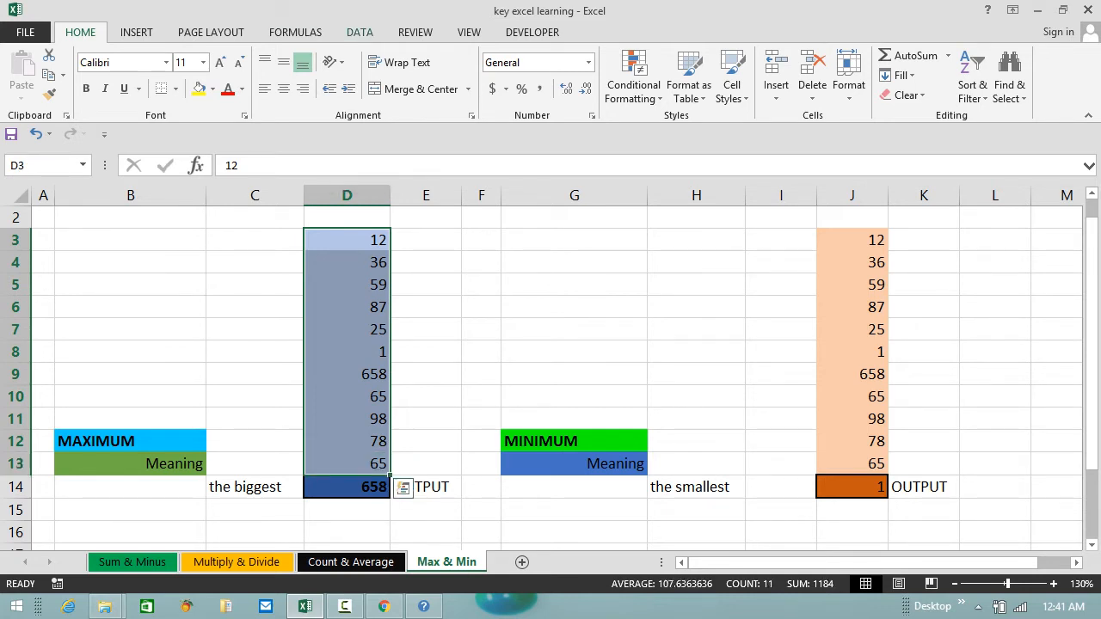
click(359, 33)
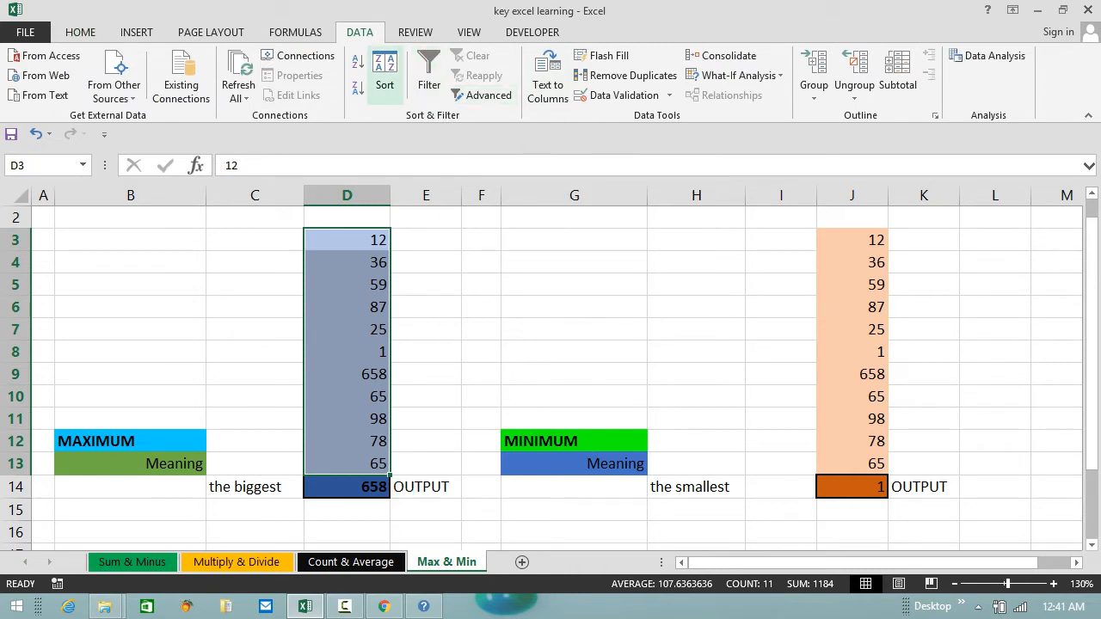
click(384, 73)
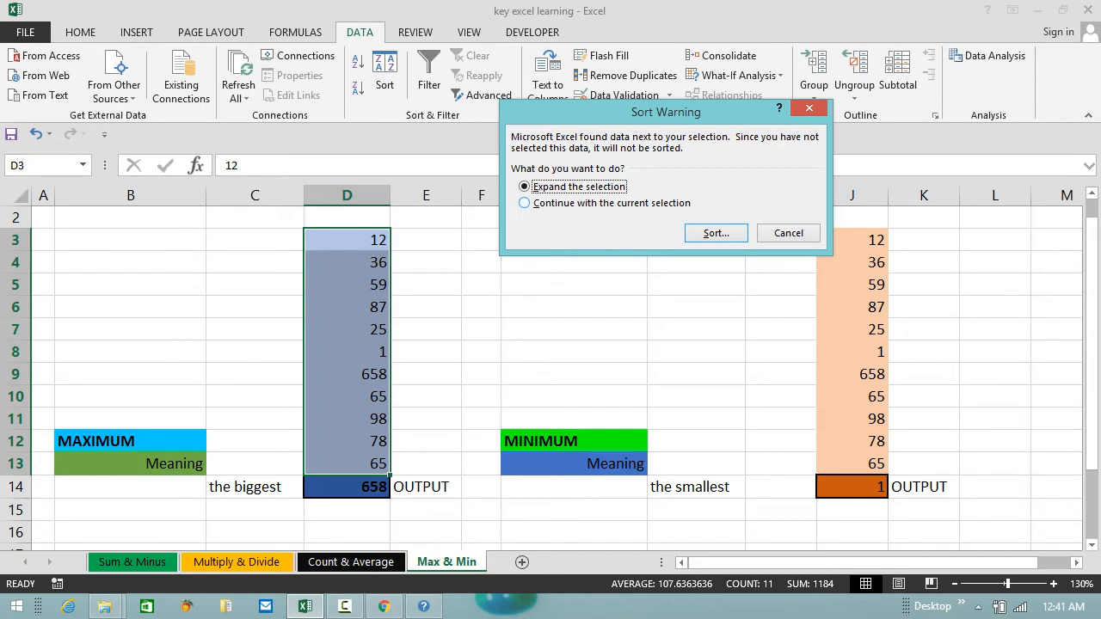
click(525, 203)
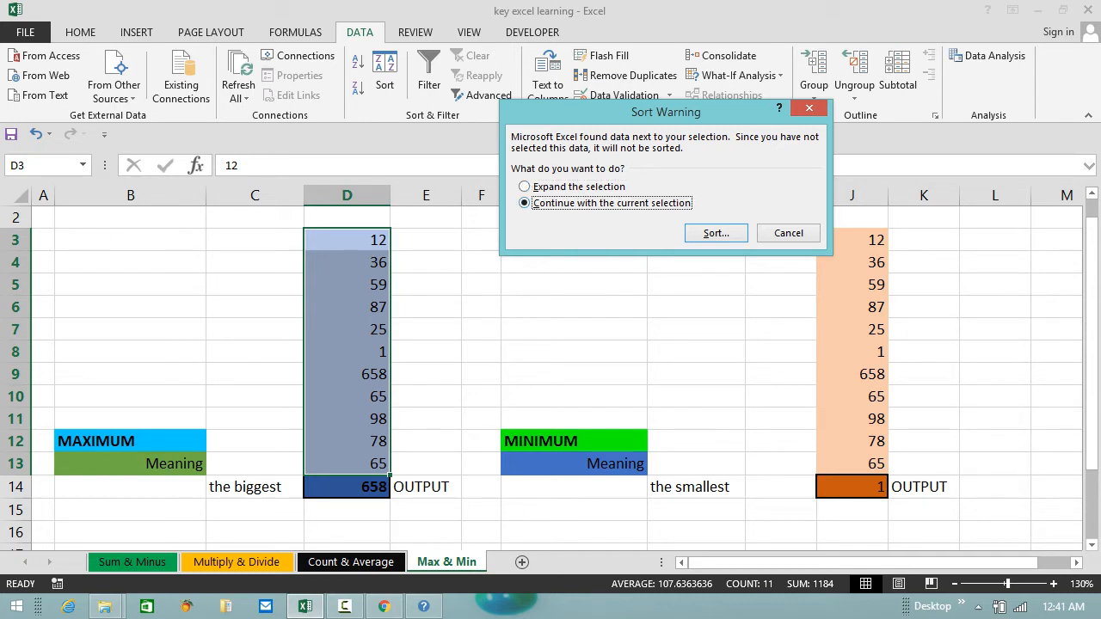
key(Return)
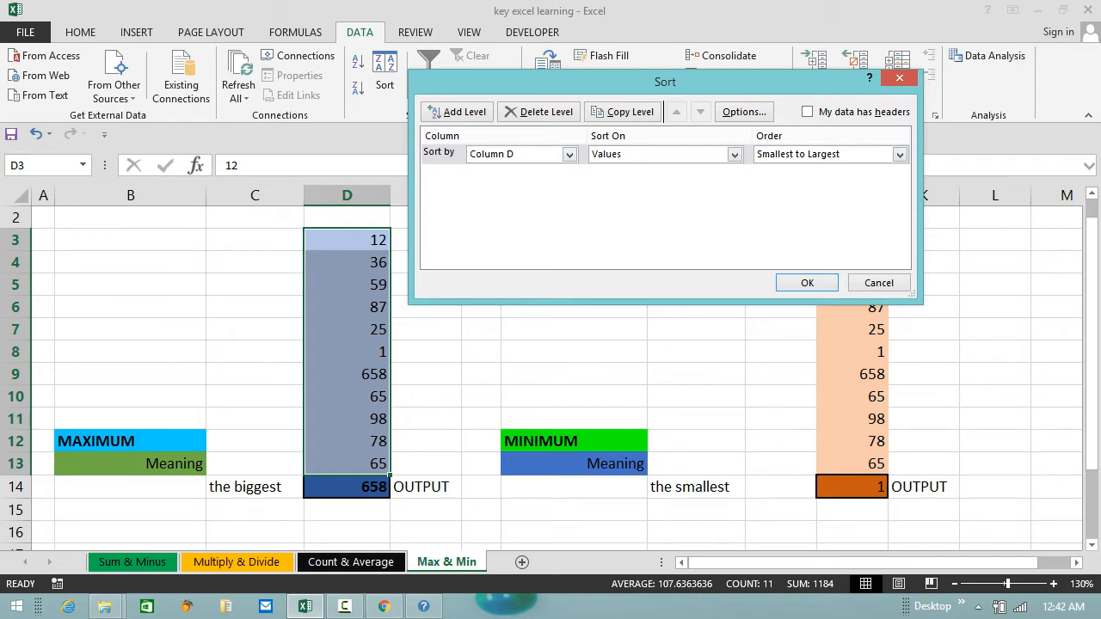
key(Return)
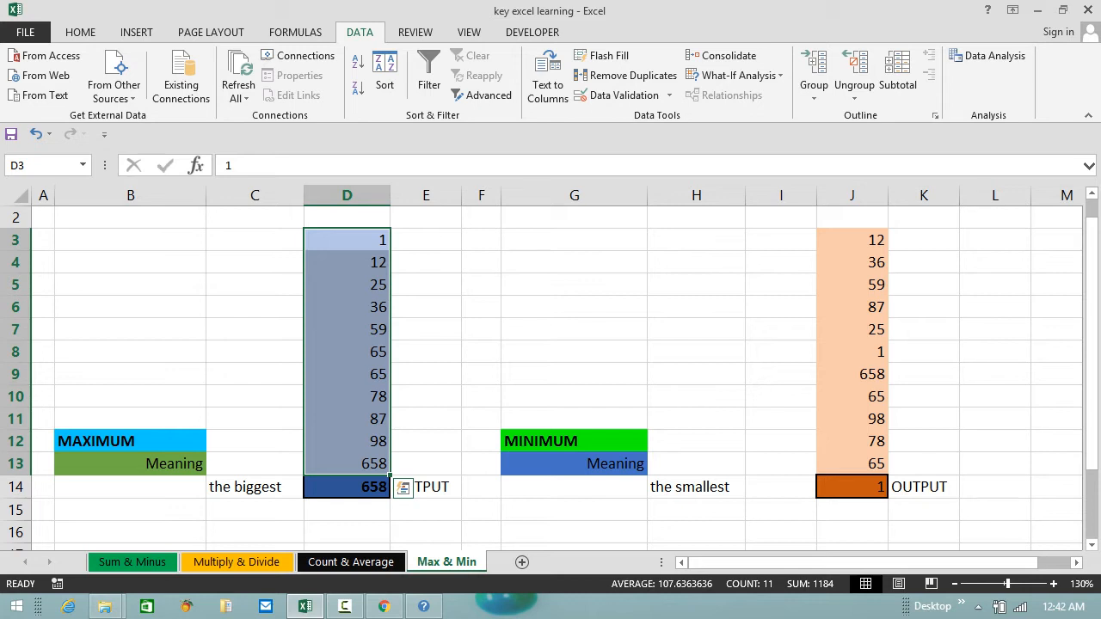
Examine the MAX formula in output cell D14 and the MIN formula in output cell J14.
click(346, 487)
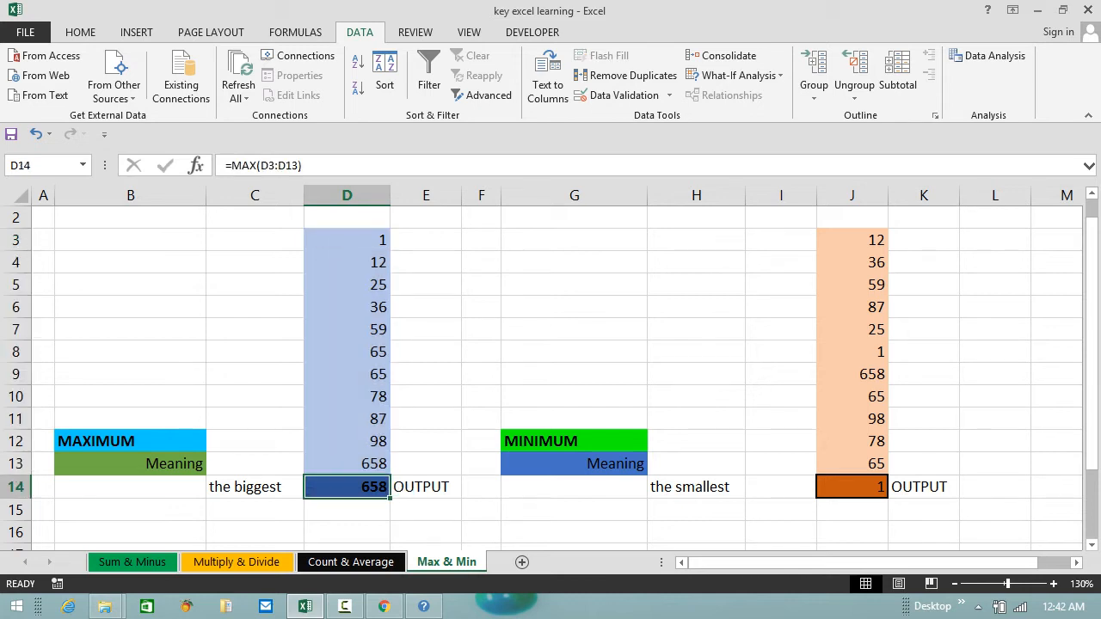
drag(305, 165, 225, 165)
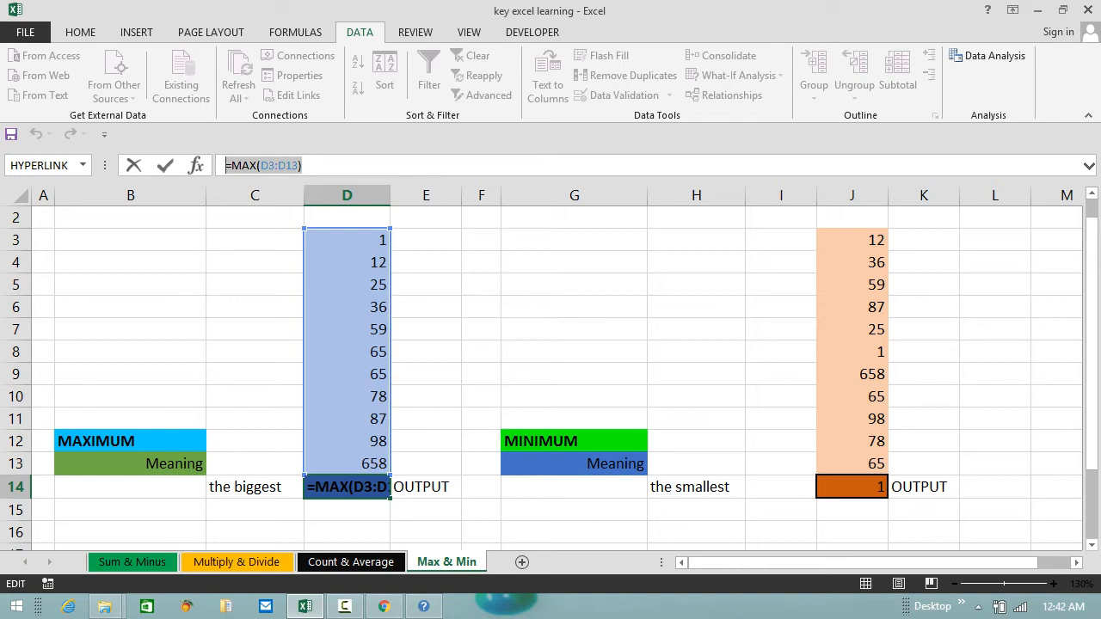
key(Return)
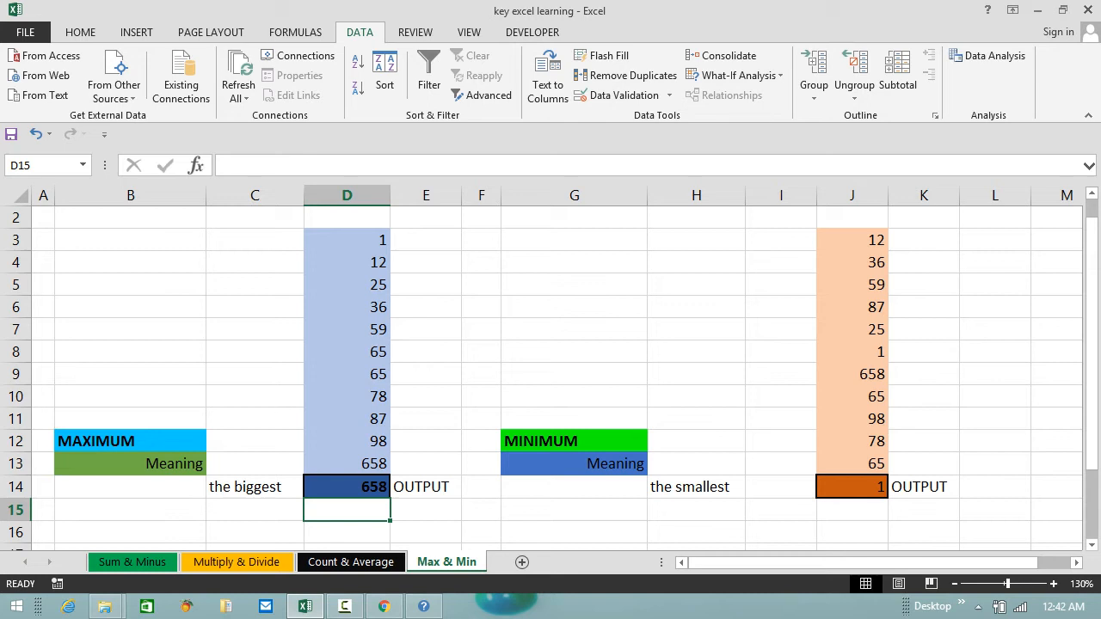
click(852, 487)
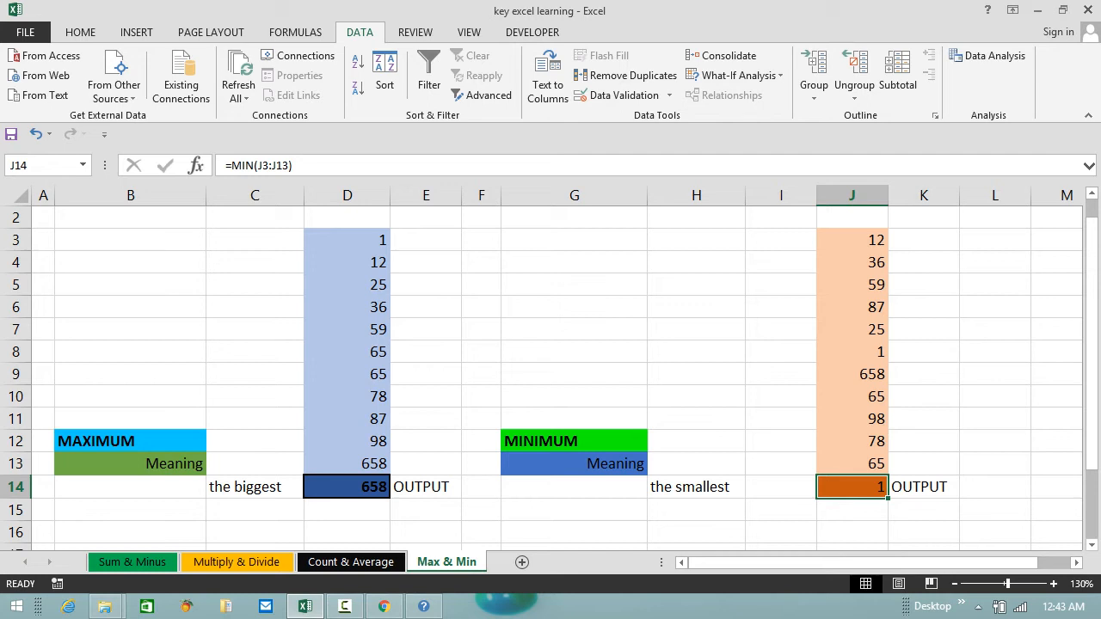
Sort cells J3 through J13 by value from smallest to largest, without expanding the selection.
click(851, 241)
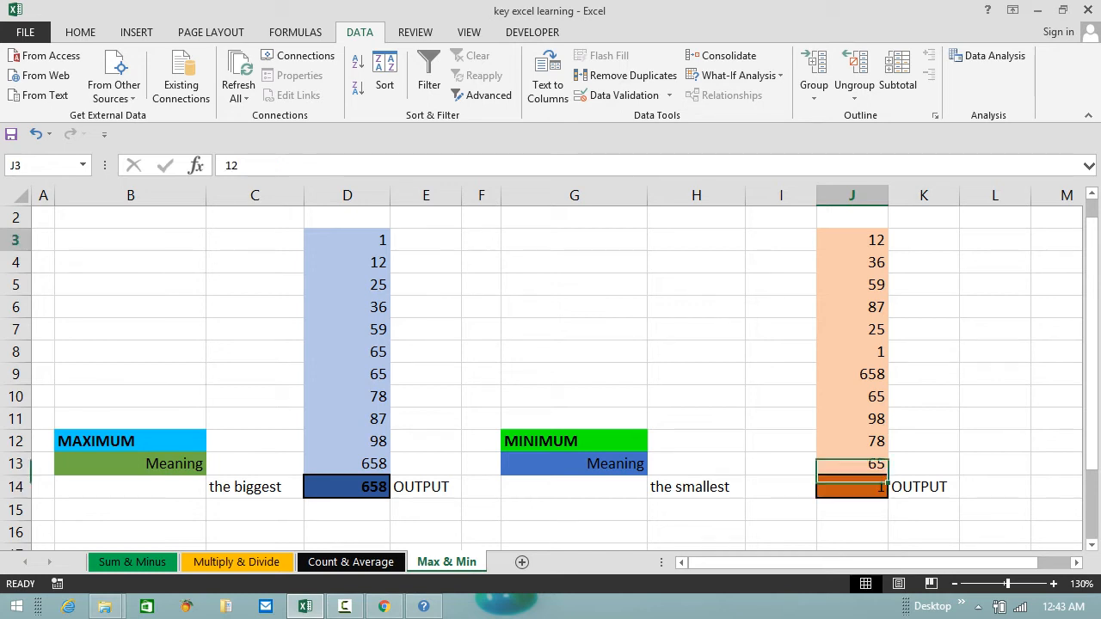
click(851, 329)
drag(852, 240, 852, 464)
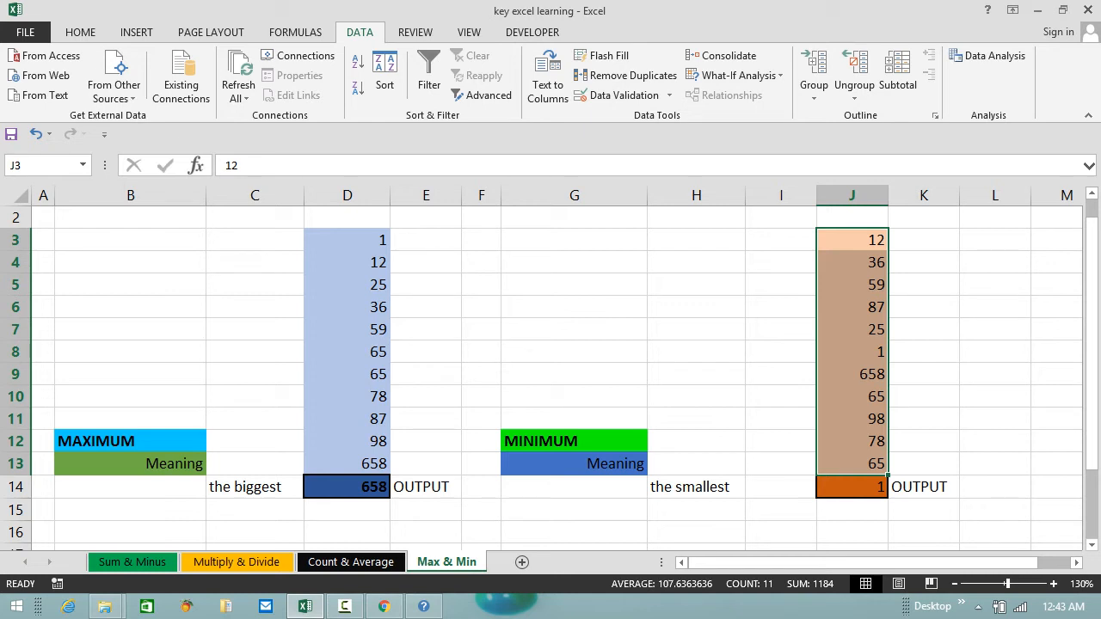
click(385, 75)
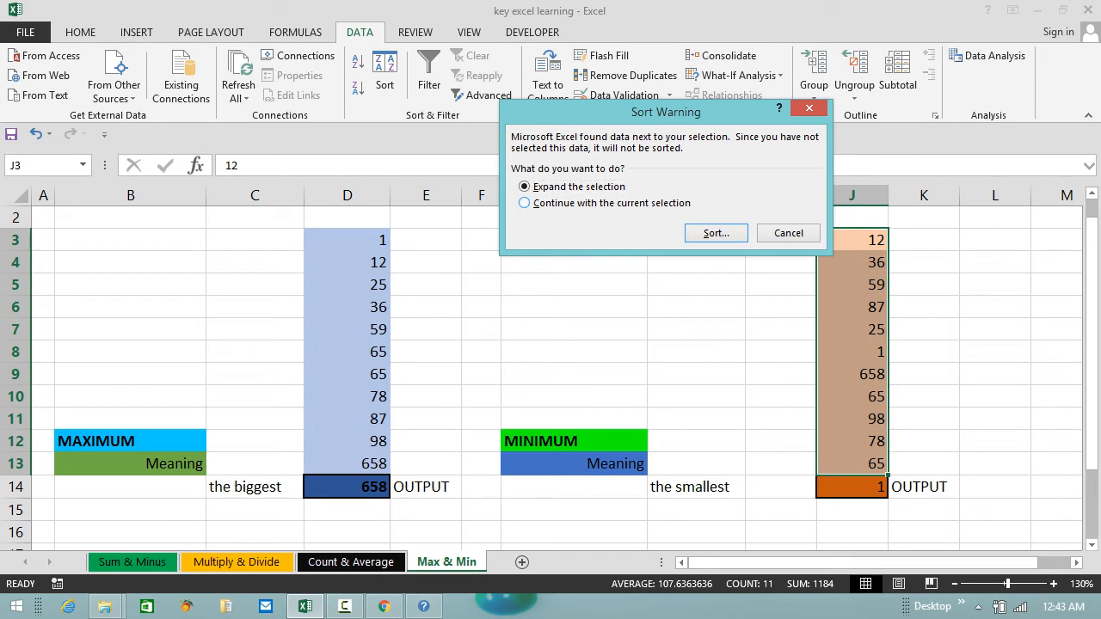
click(525, 203)
click(716, 232)
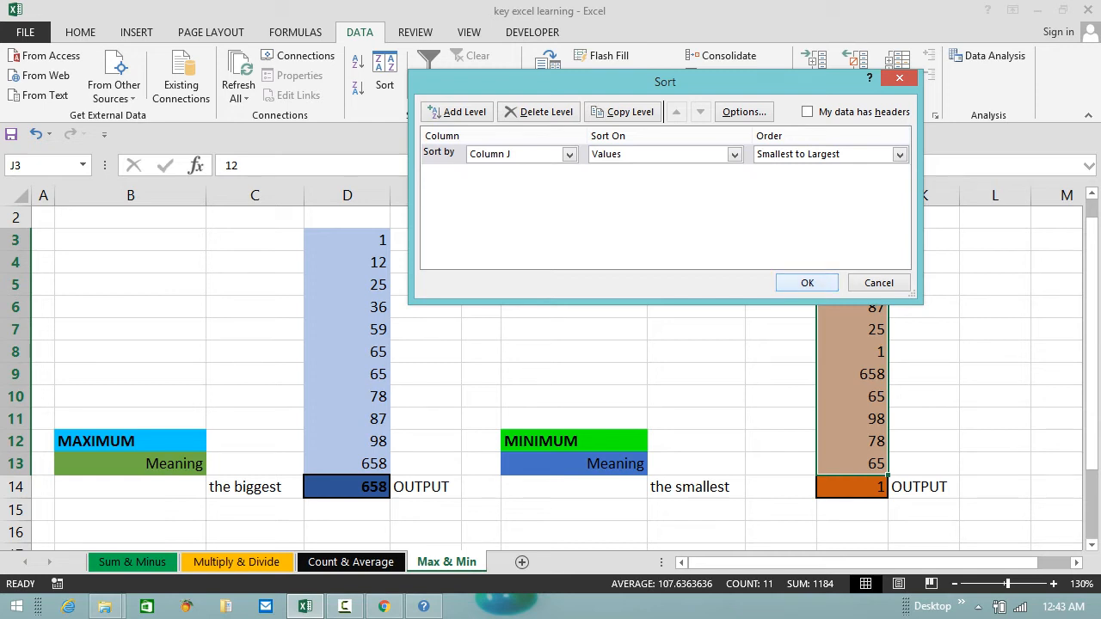
click(807, 283)
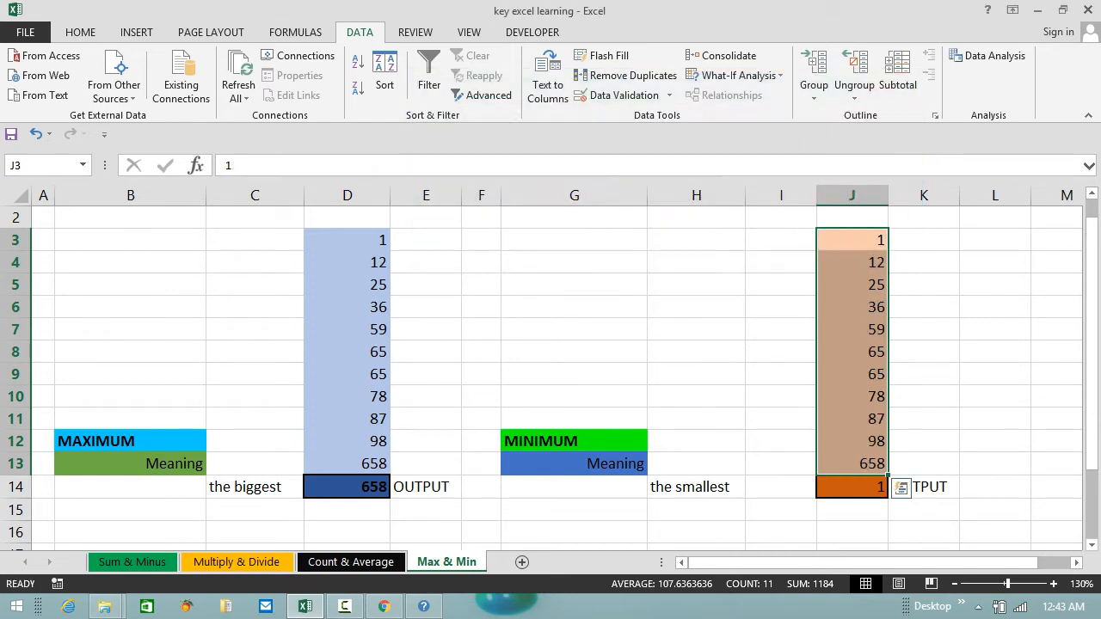
click(924, 509)
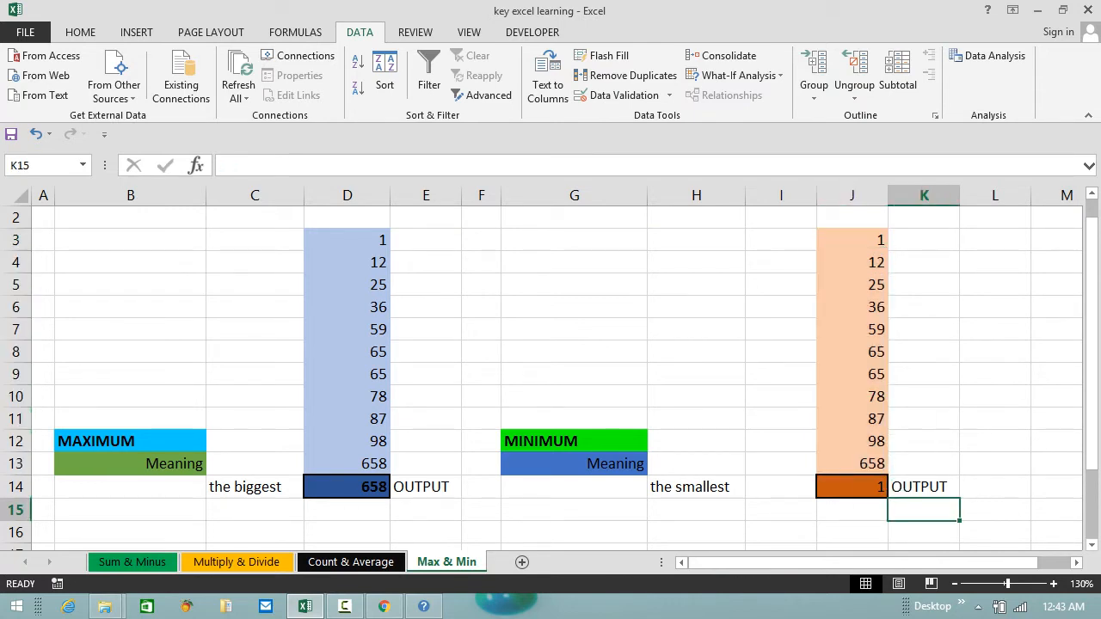
Examine the sorted numbers in cells J3 through J13 against the MIN result in output cell J14.
click(852, 240)
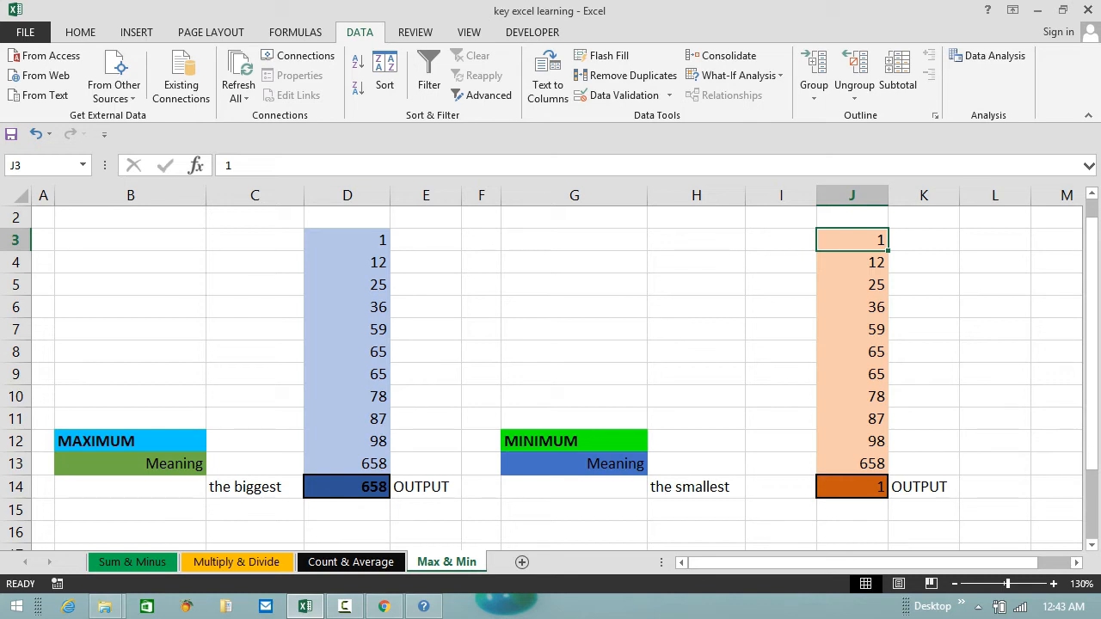
click(852, 262)
click(852, 285)
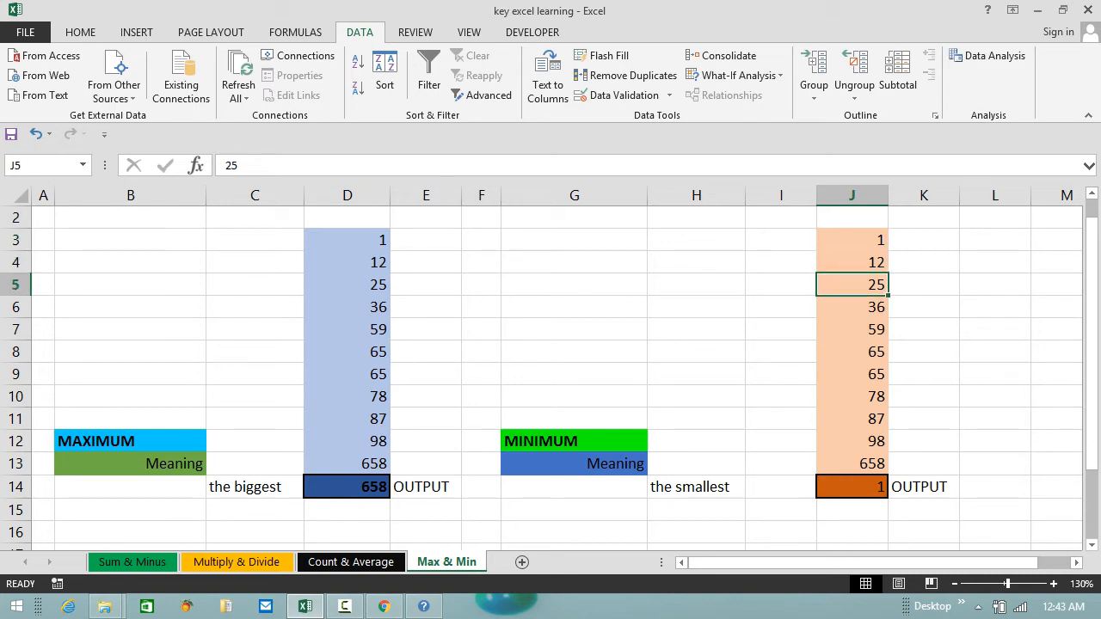
key(ctrl+Down)
key(Up)
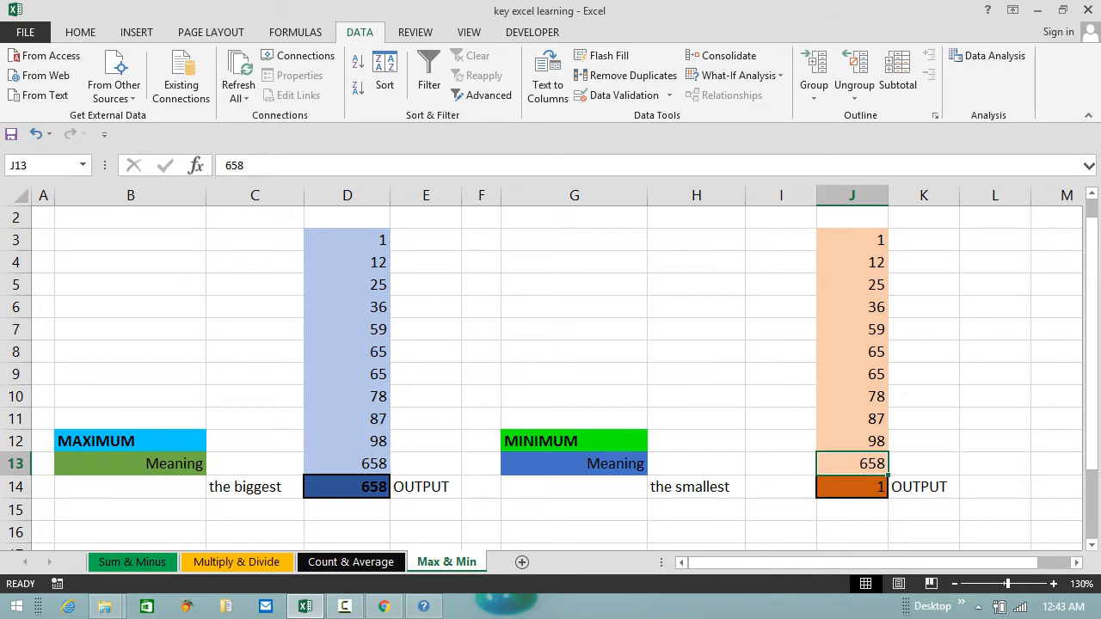
click(853, 486)
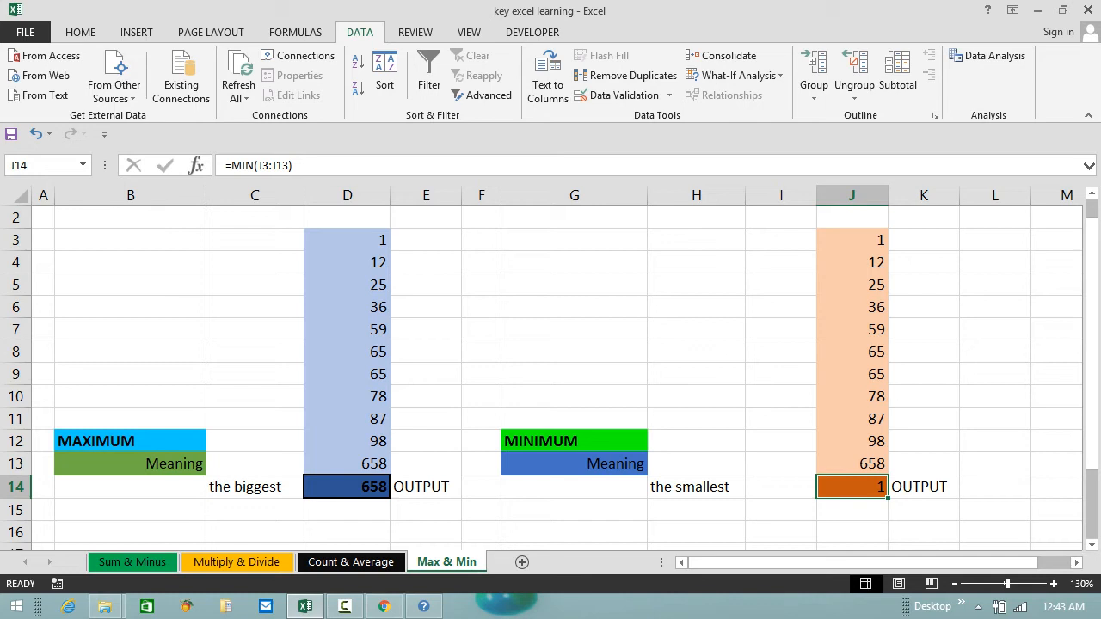
click(852, 463)
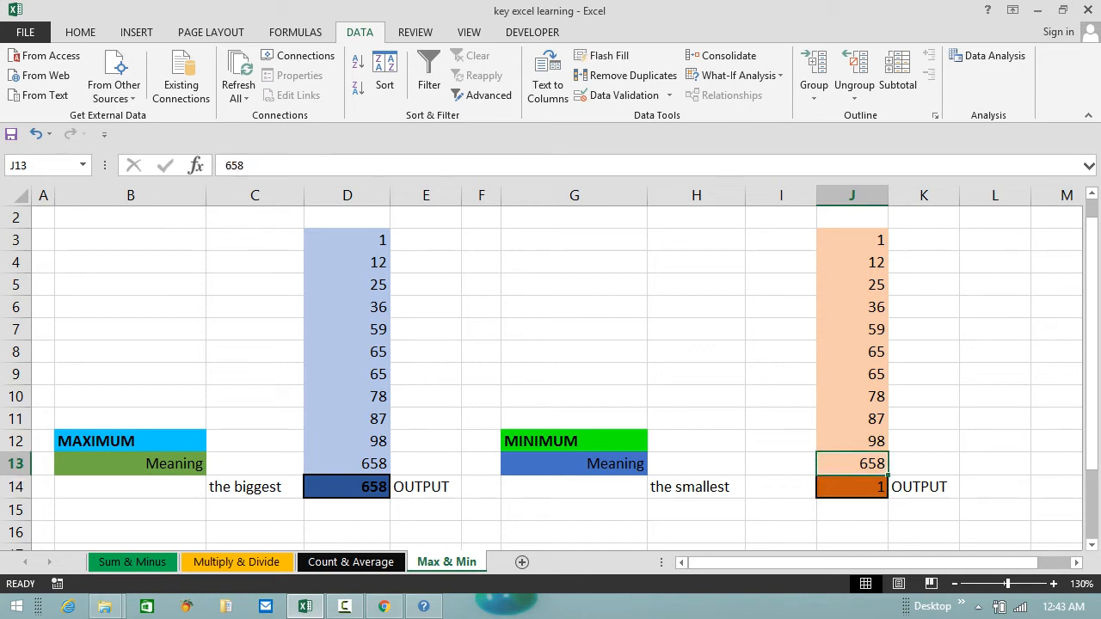
click(852, 487)
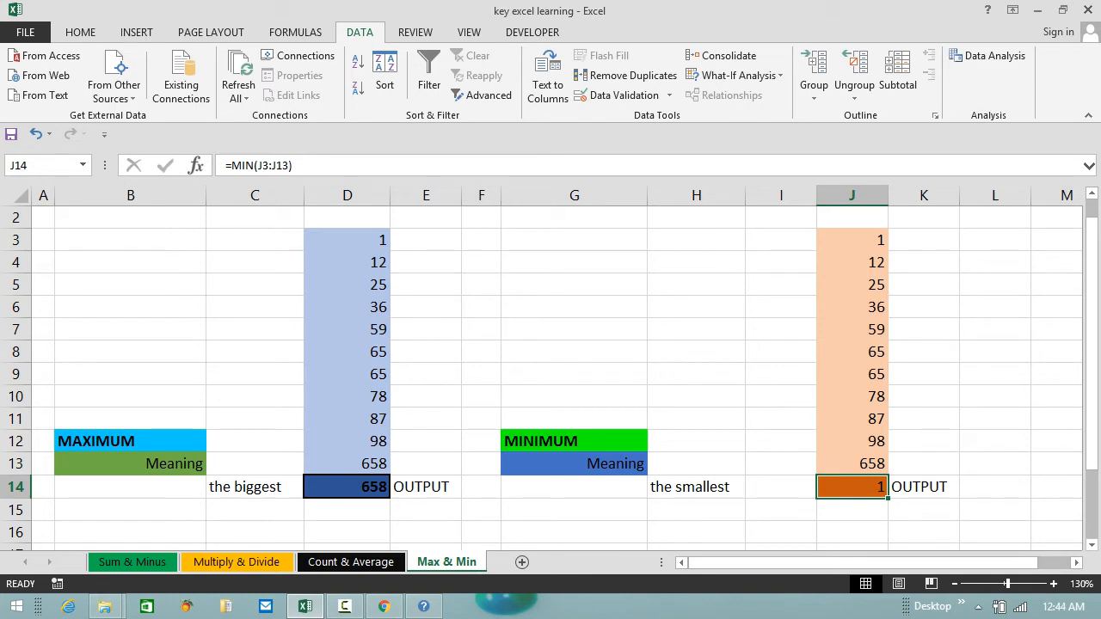
click(851, 464)
key(ctrl+shift+Up)
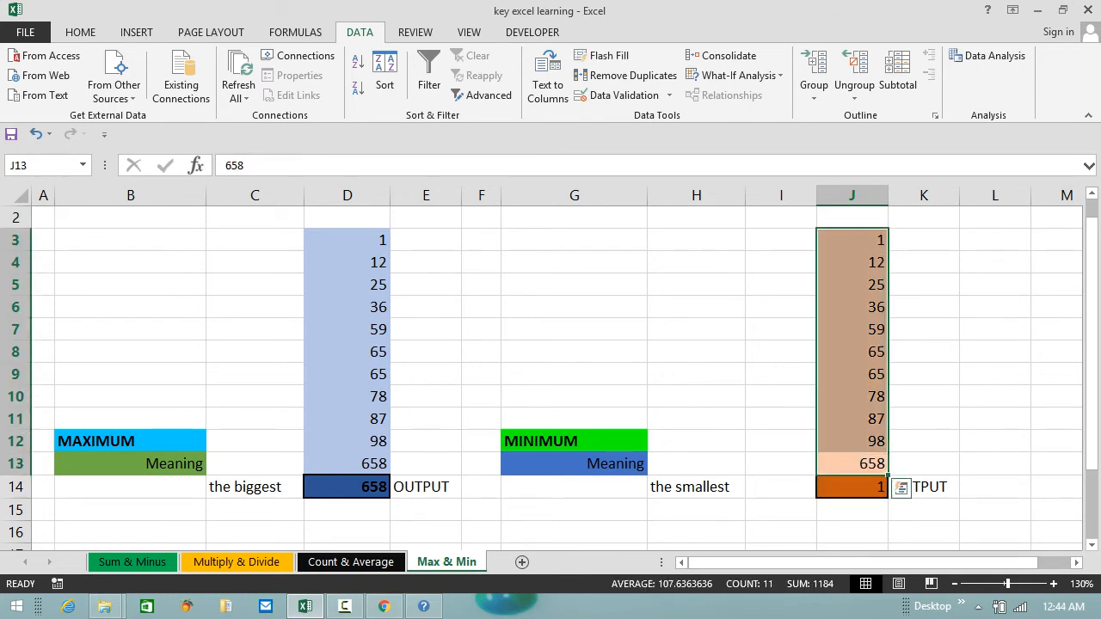
key(Up)
key(ctrl+Up)
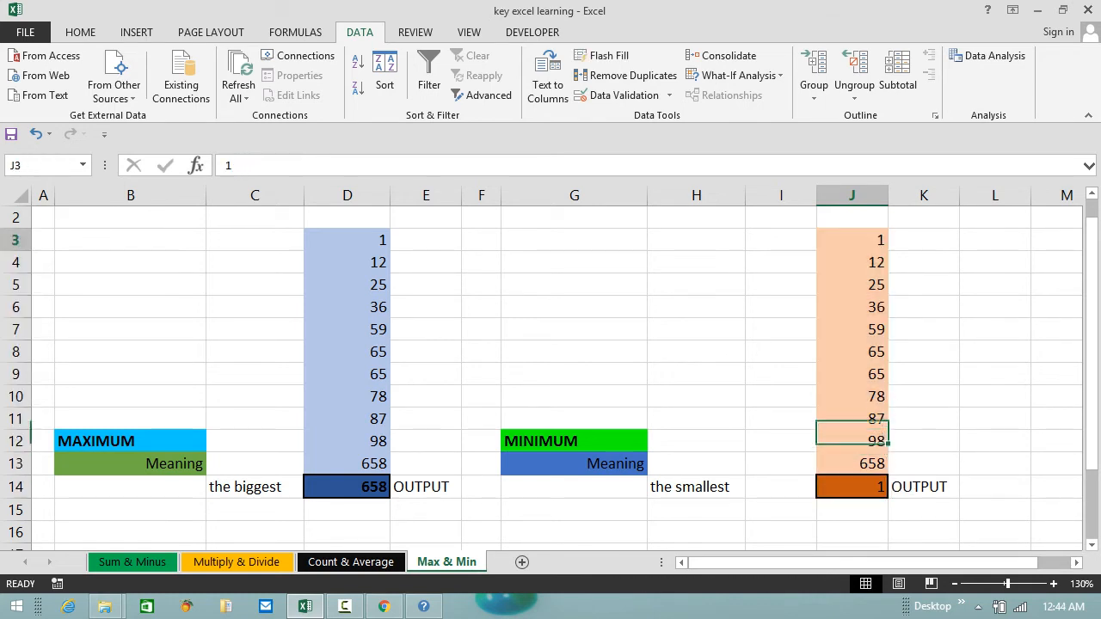
key(ctrl+Up)
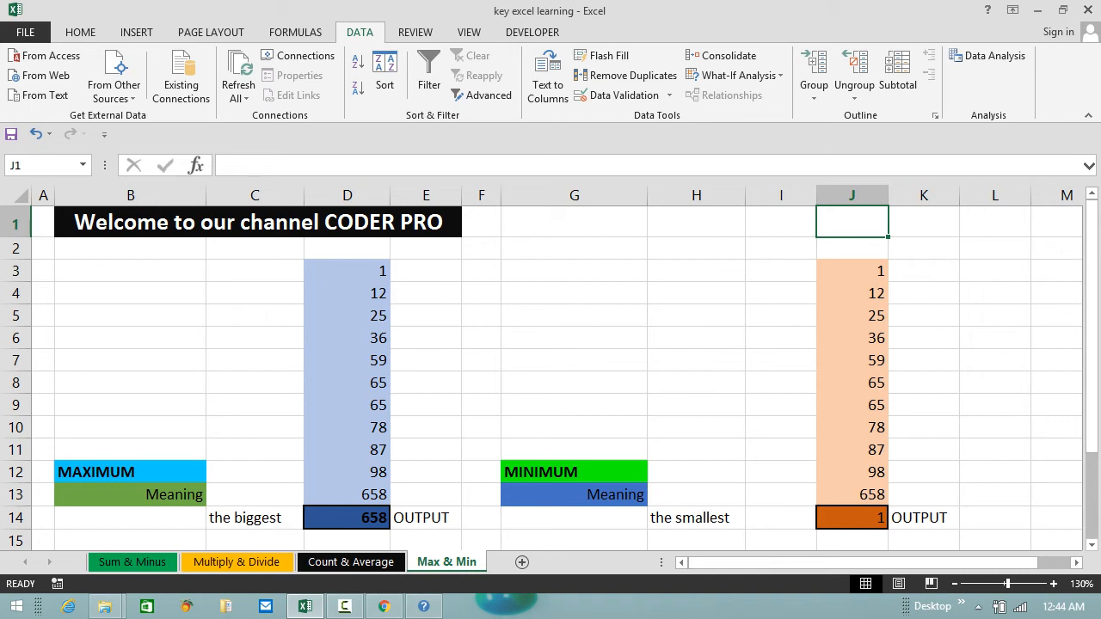
Inspect the MIN formula in output cell J14 and its referenced range, leaving the formula as it is.
key(ctrl+Down)
key(ctrl+Down)
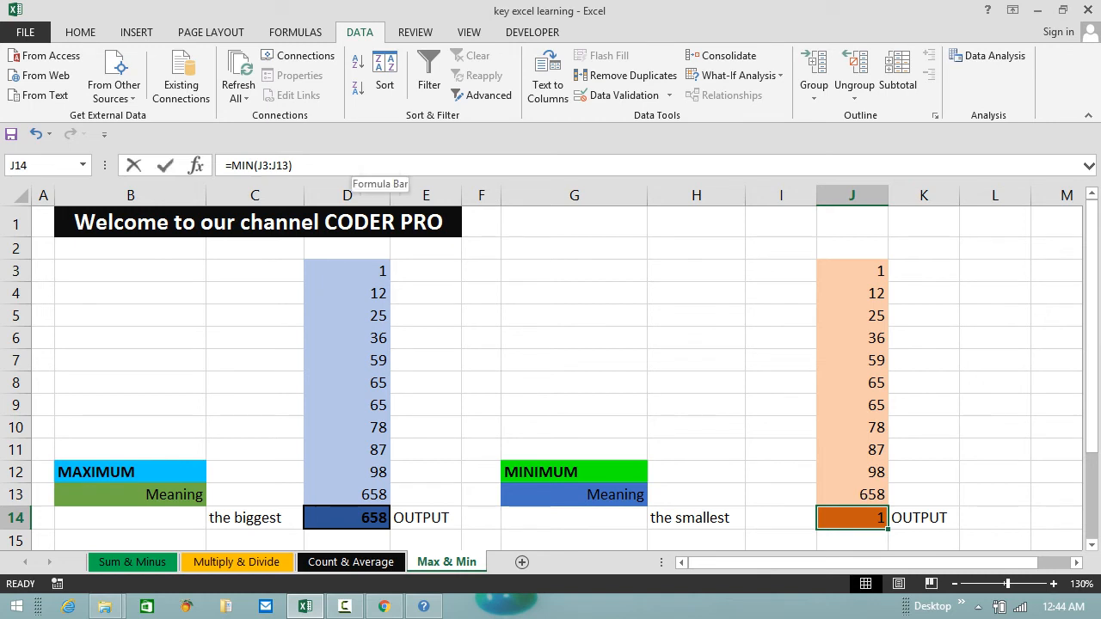
key(F2)
double_click(353, 166)
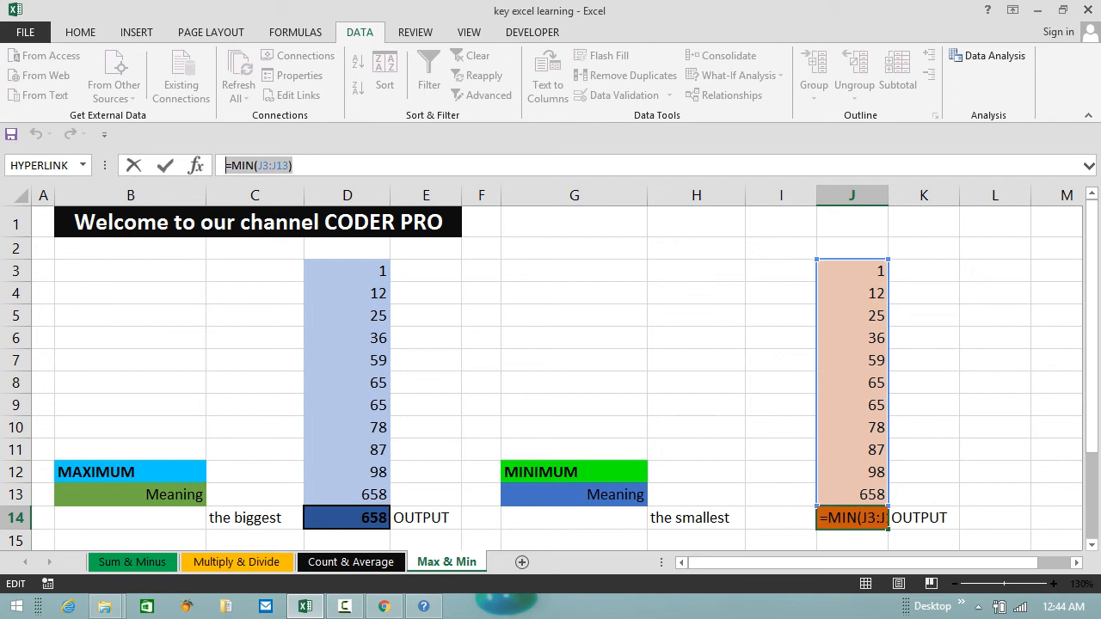
key(Return)
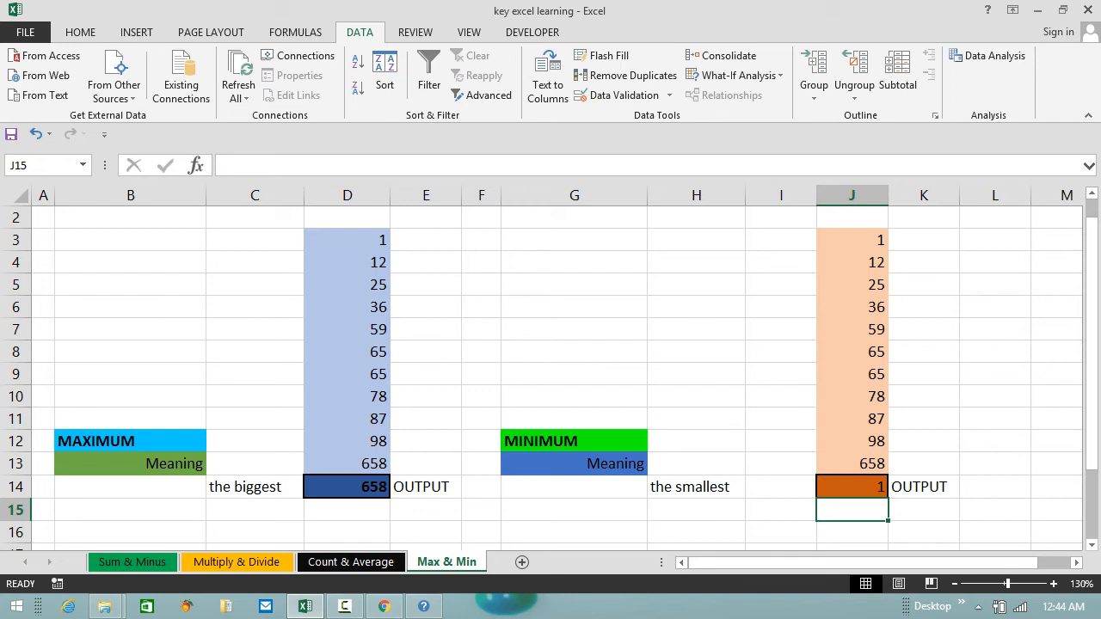
click(696, 374)
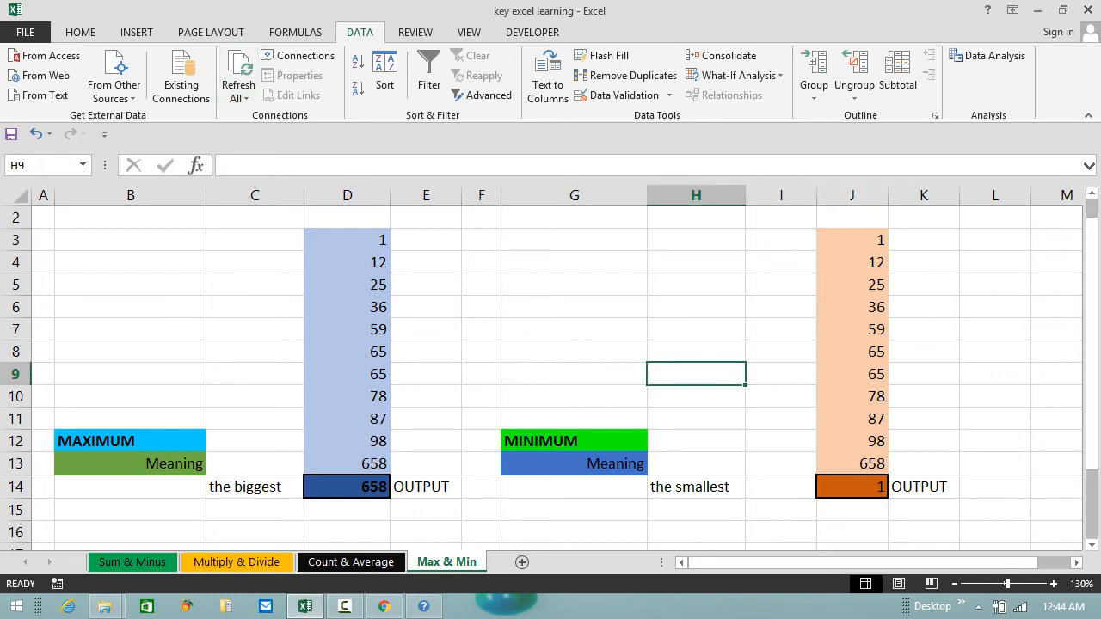
click(347, 509)
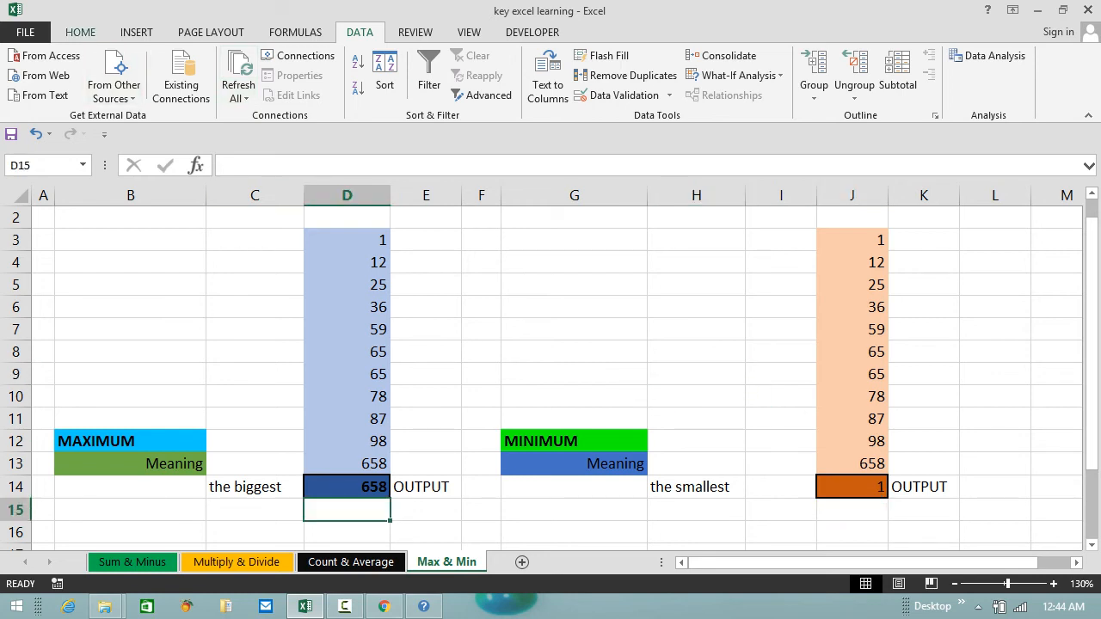
click(80, 32)
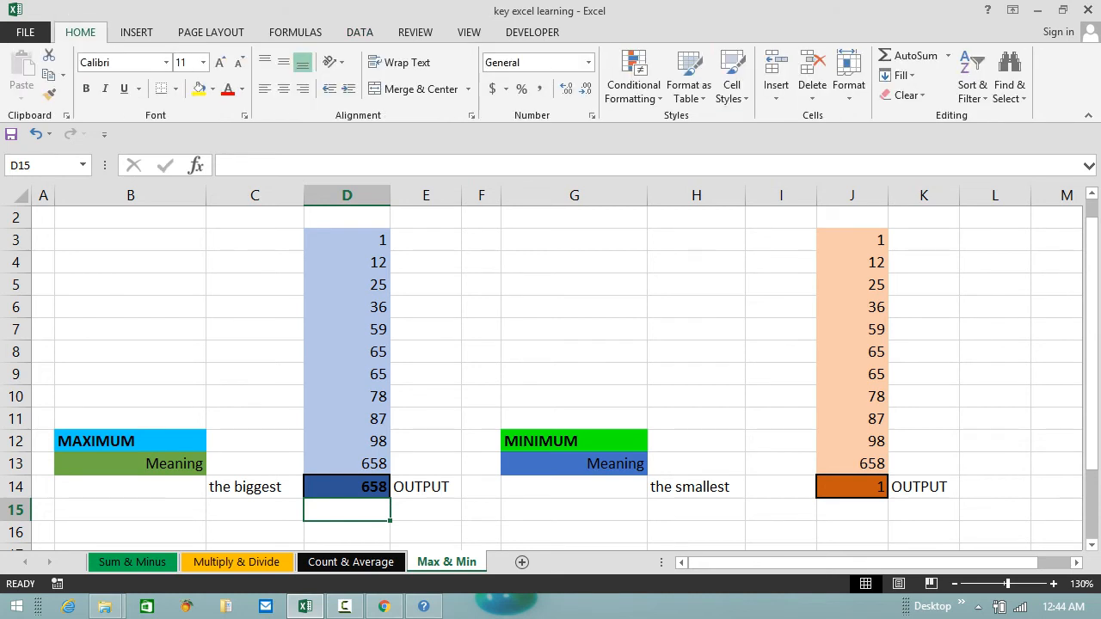
click(948, 55)
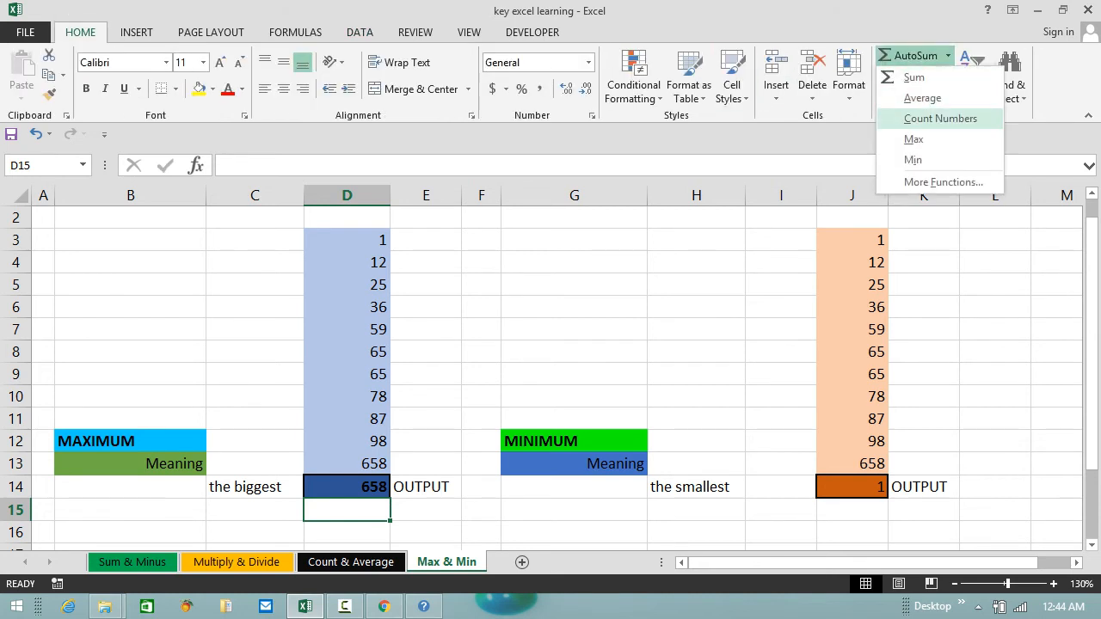
key(Return)
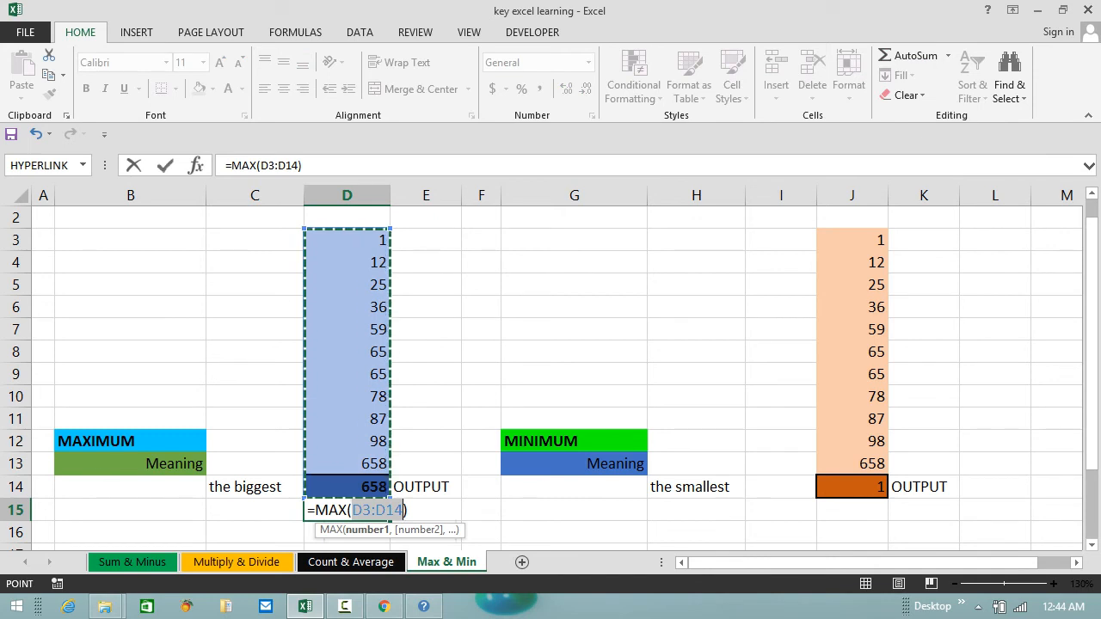
key(Escape)
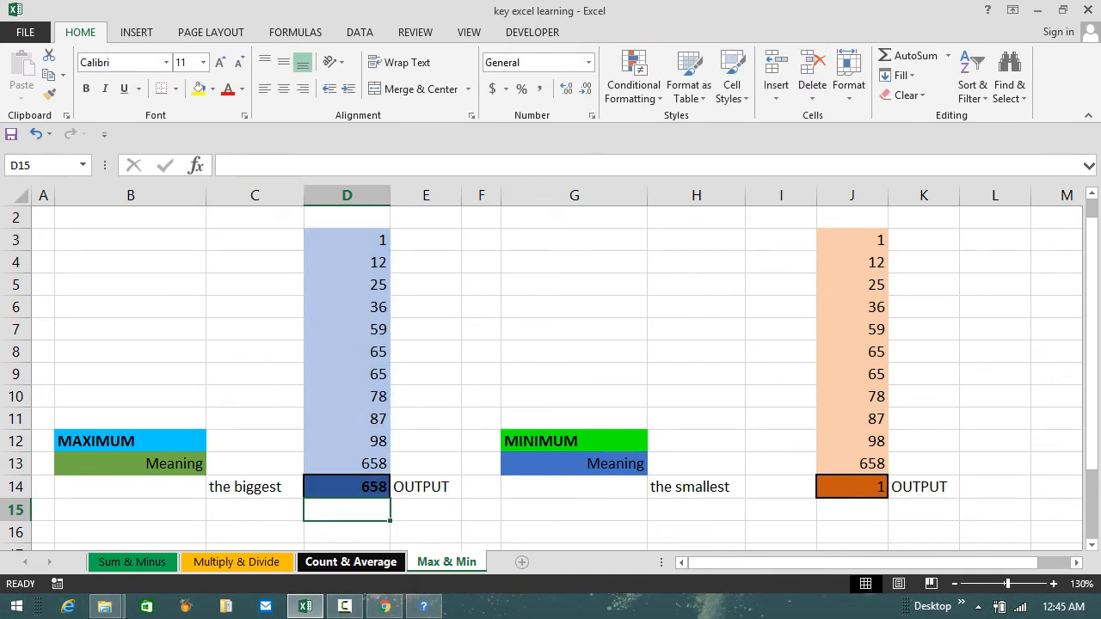
Insert the AutoSum Max function in cell D16 over the range D3:D13.
click(346, 532)
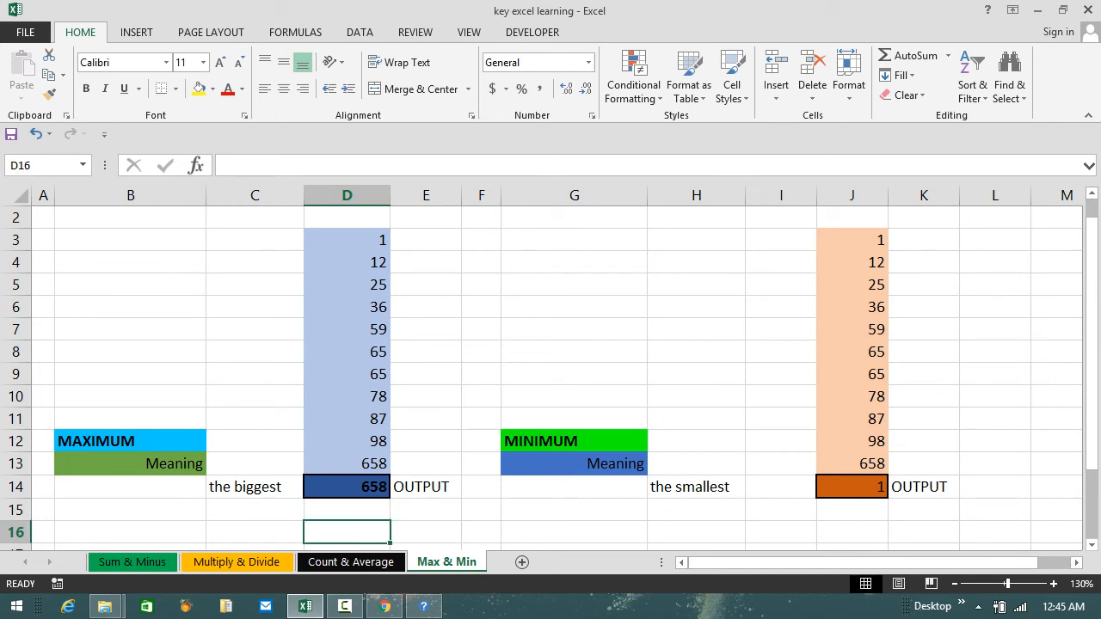
click(948, 55)
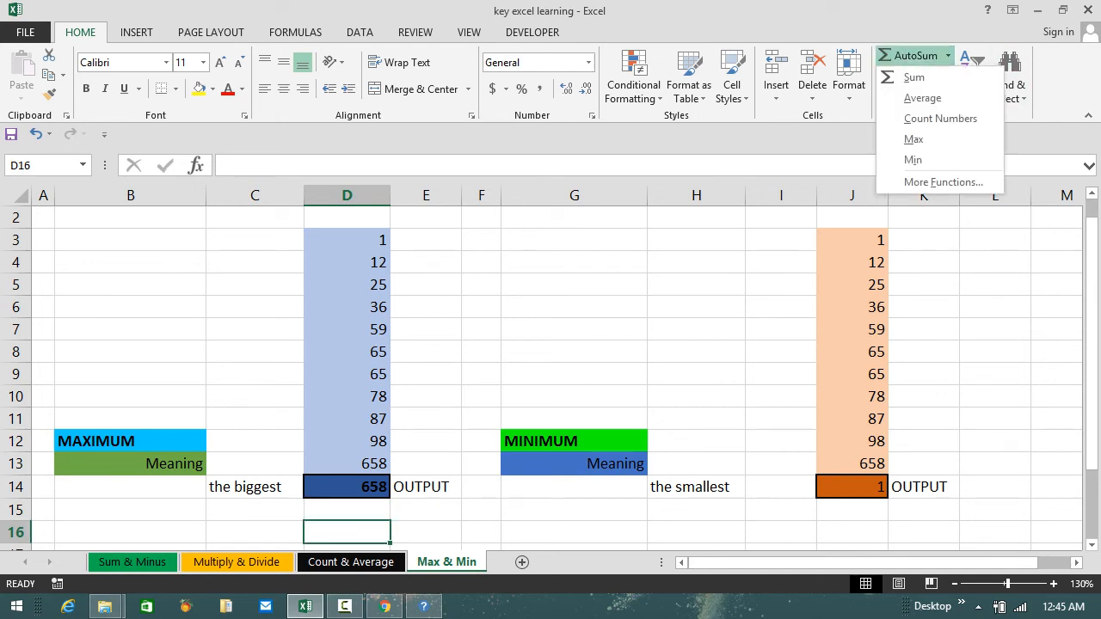
click(914, 139)
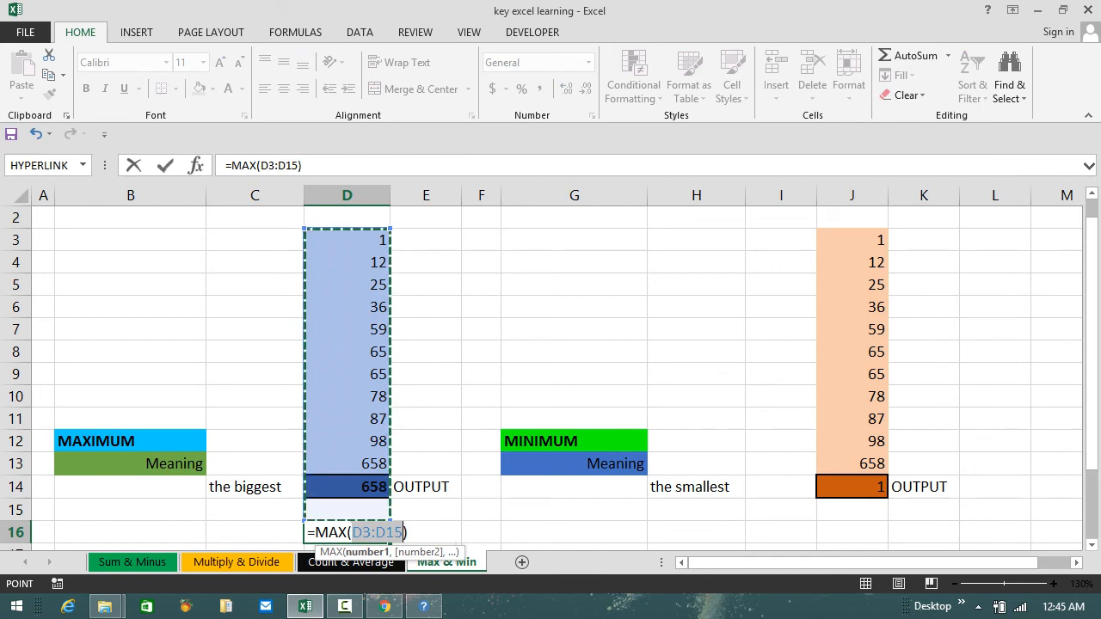
drag(366, 464, 378, 234)
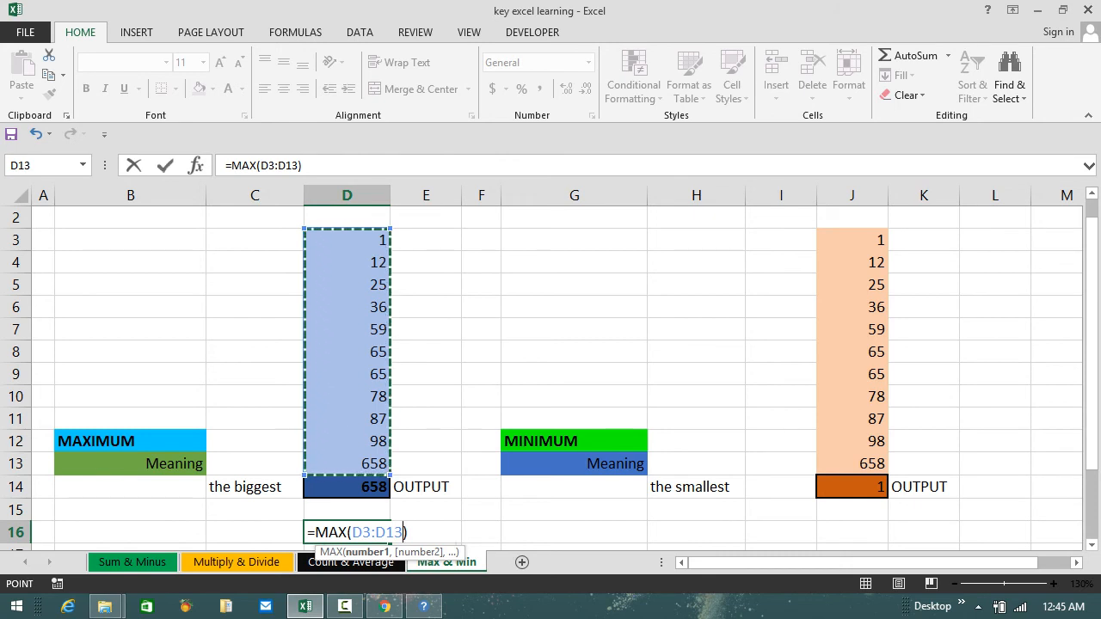
key(Return)
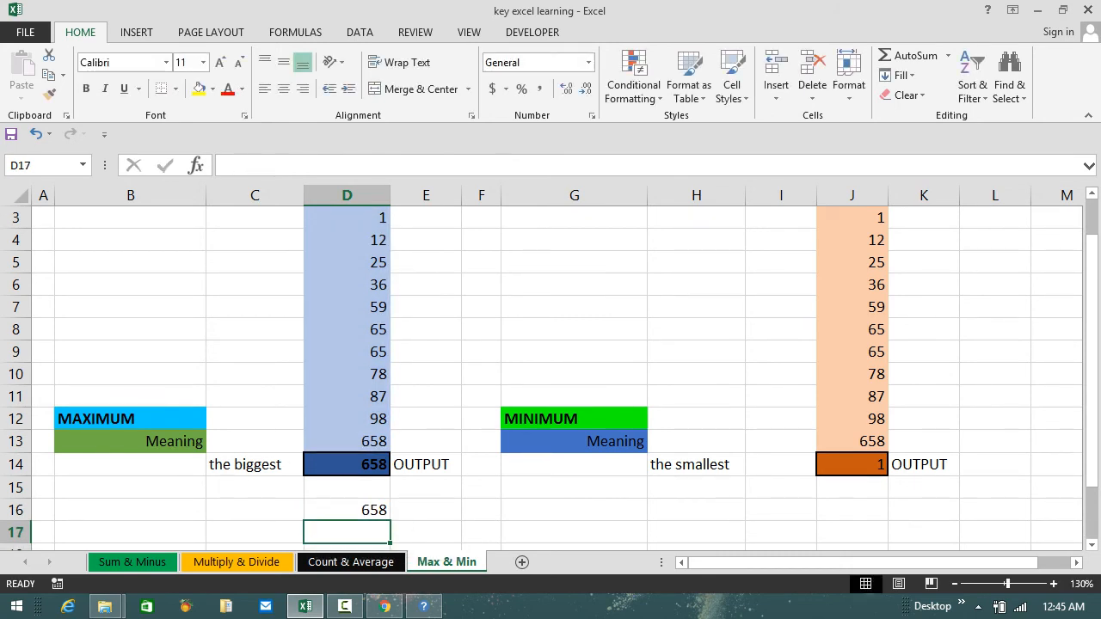
Review the column D entries from the new MAX result in D16 up through the number list.
key(Up)
key(Up)
key(Up)
key(Up)
key(Up)
key(Up)
key(Up)
key(Up)
key(Up)
key(Up)
key(Up)
key(Up)
key(Up)
key(Up)
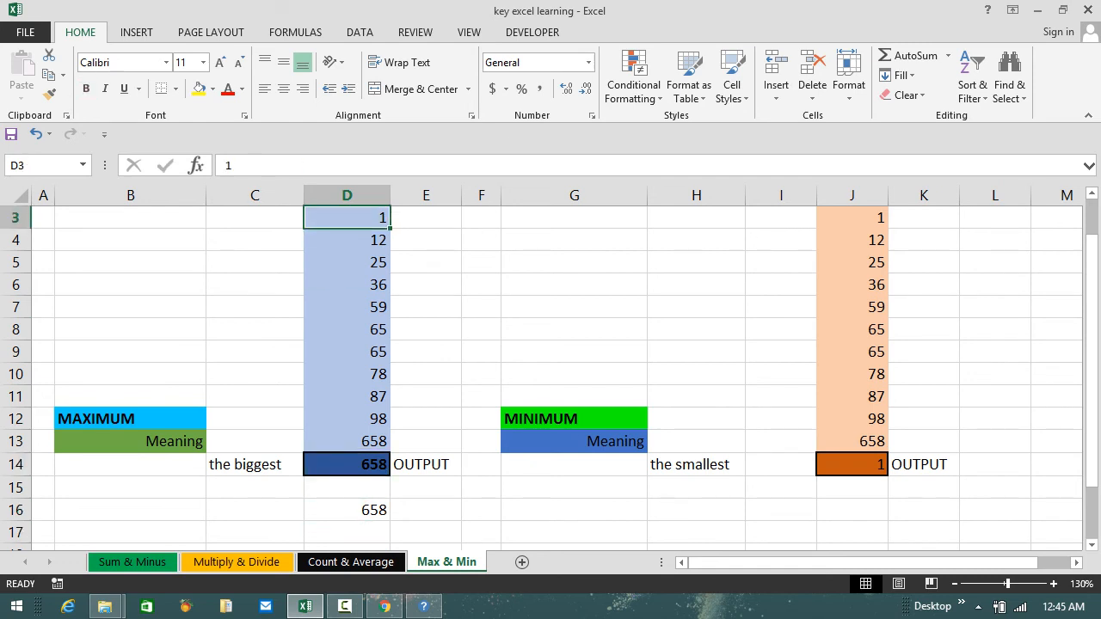
key(Up)
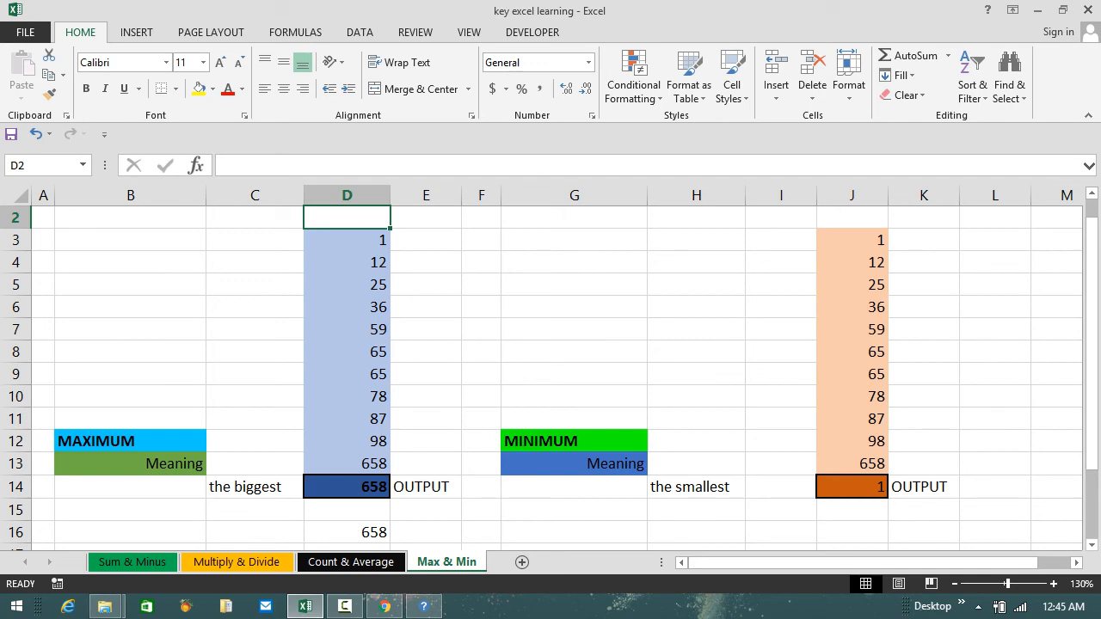
Insert the AutoSum Min function in cell J16 over the range J3:J13.
click(852, 532)
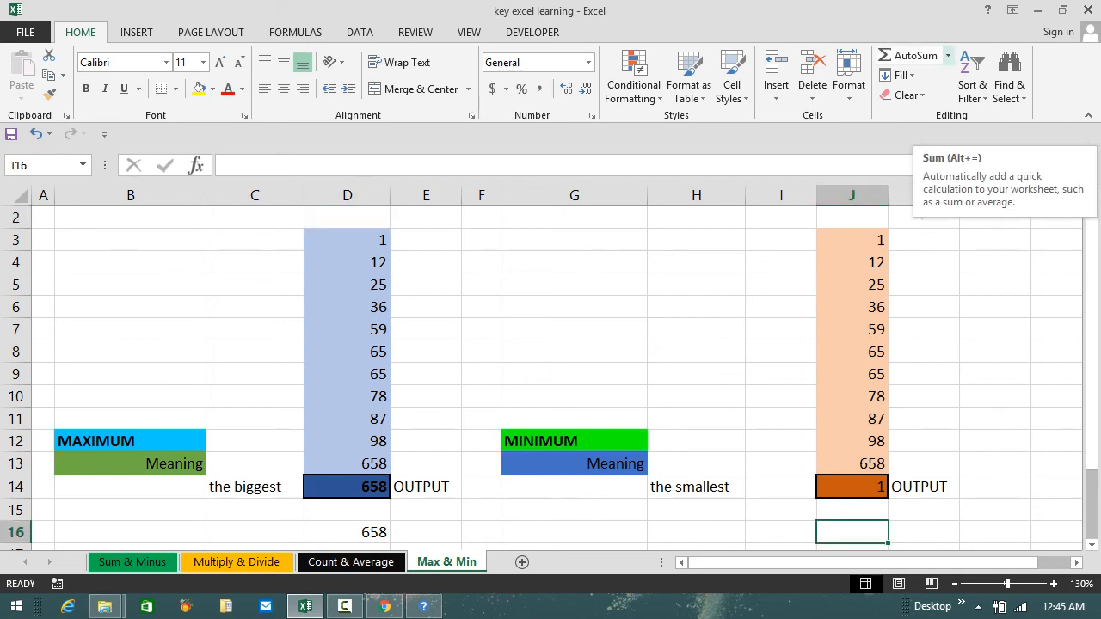
click(948, 55)
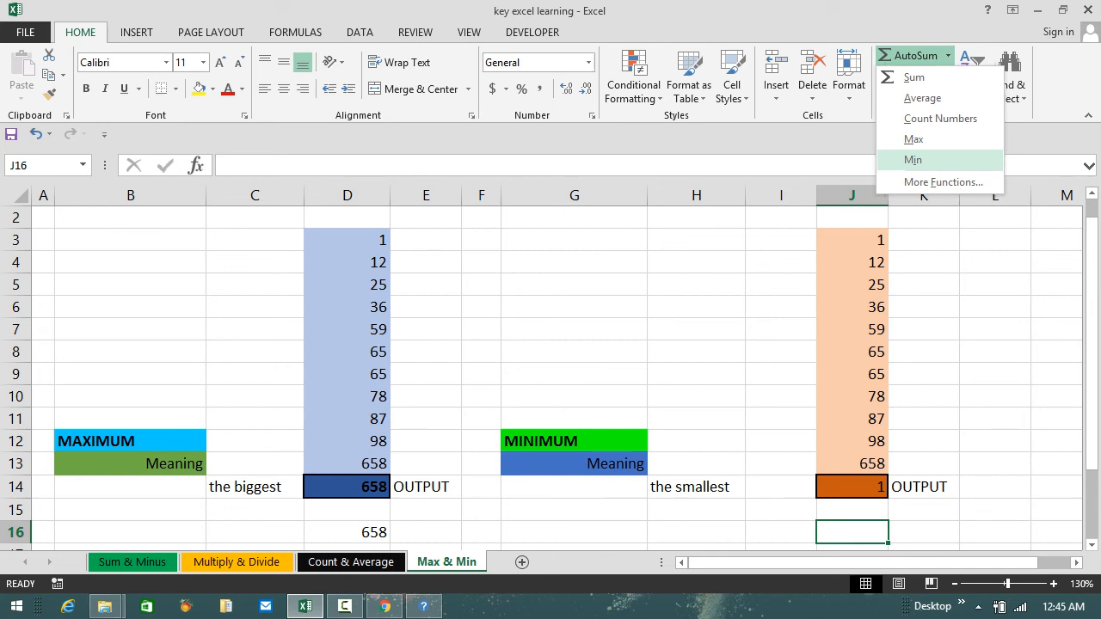
click(913, 160)
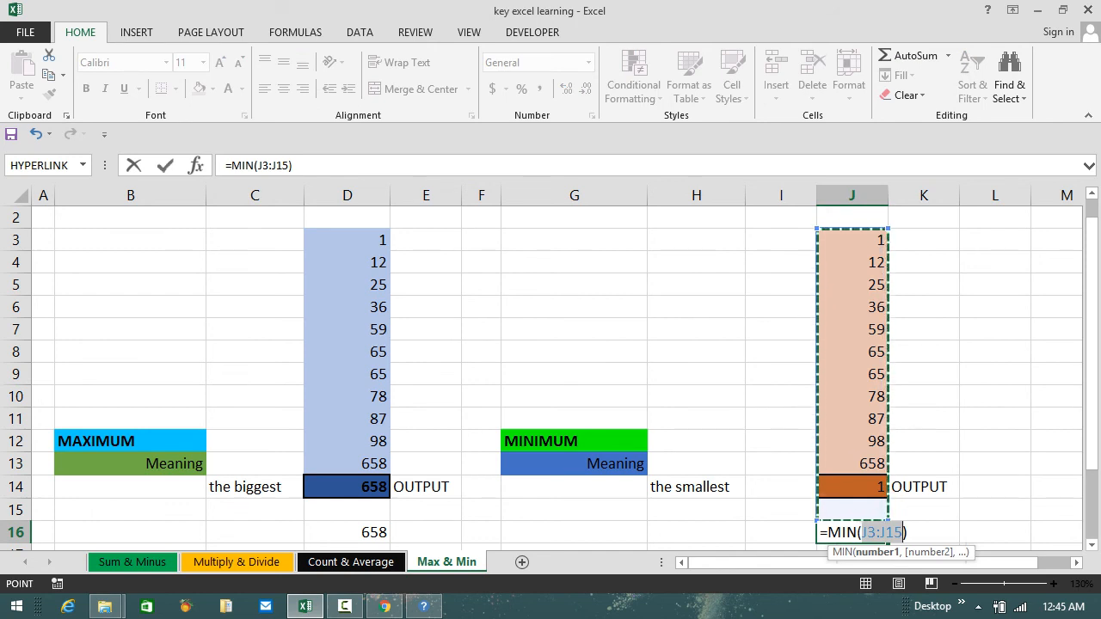
drag(851, 240, 865, 441)
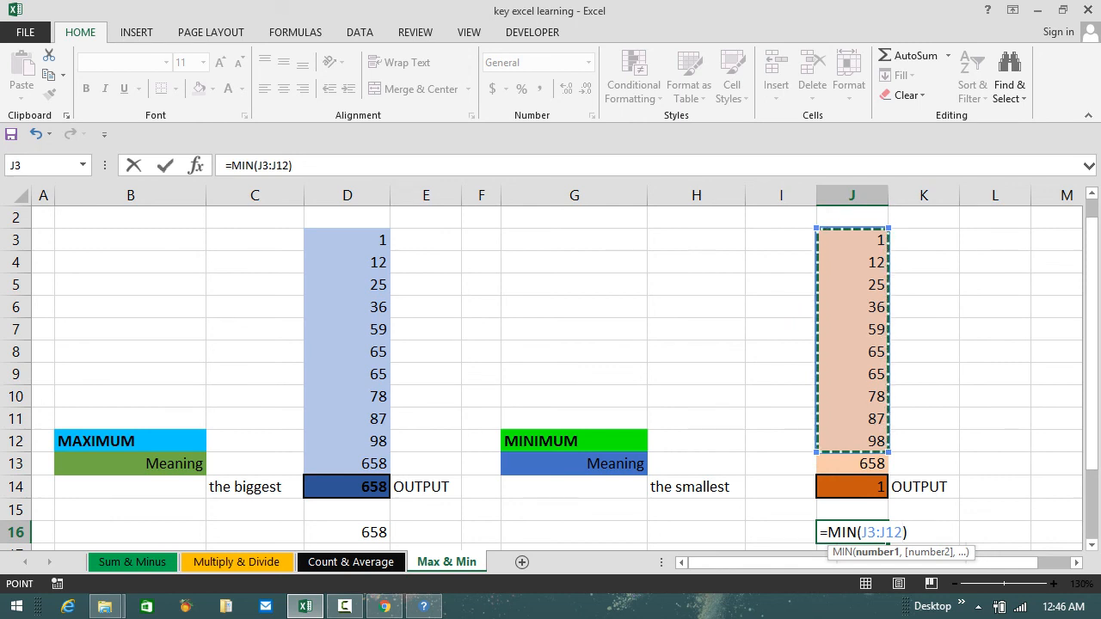
drag(864, 241, 864, 469)
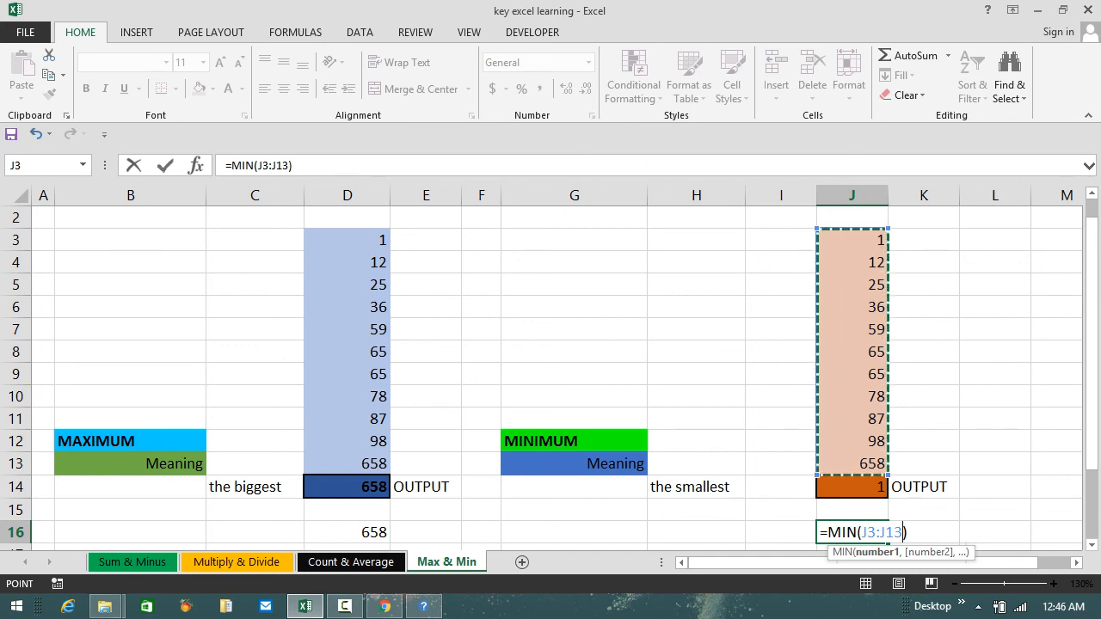
key(Tab)
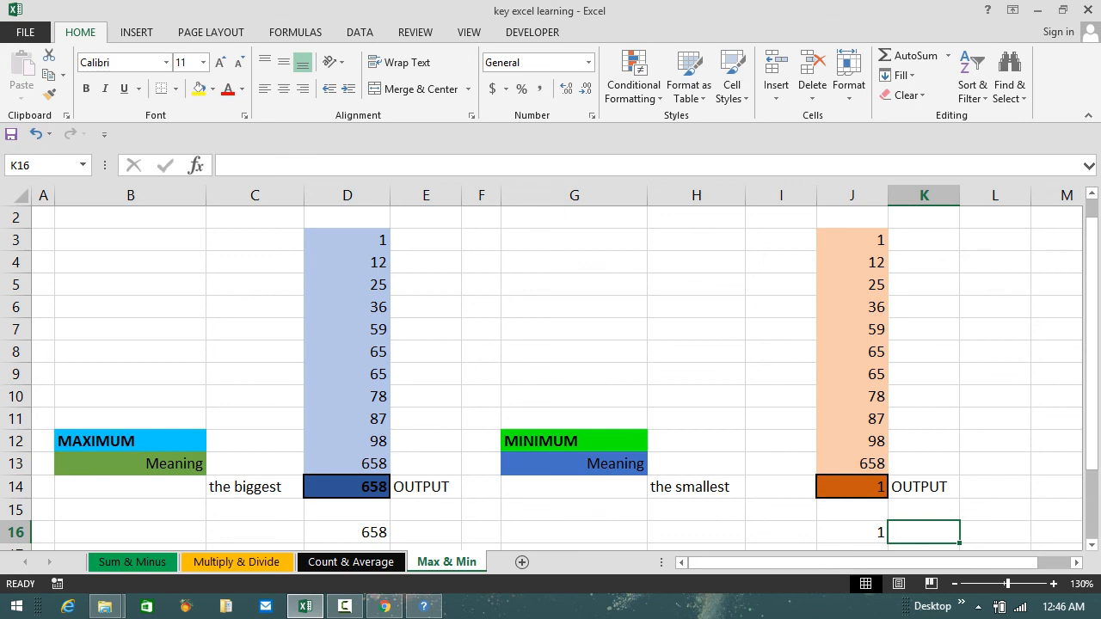
click(344, 606)
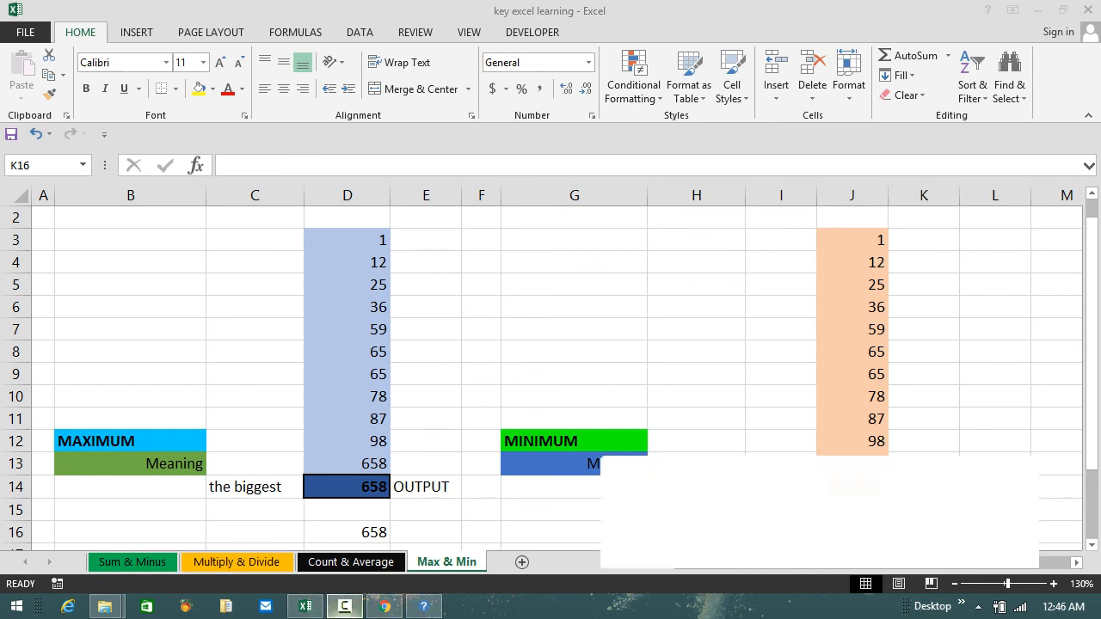